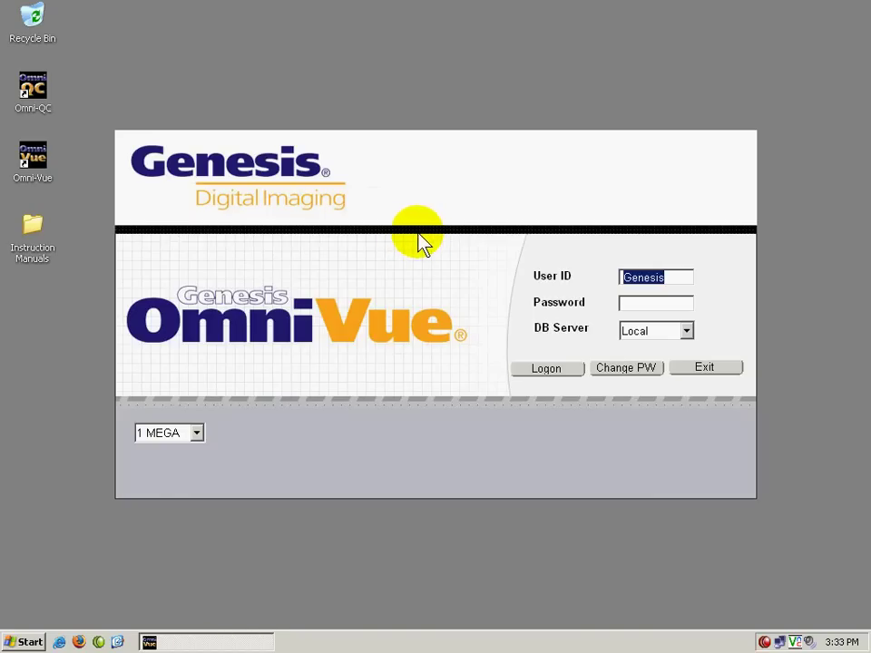
# Step: Log on with the account password to reach the local worklist of five studies
pyautogui.click(663, 303)
pyautogui.click(564, 372)
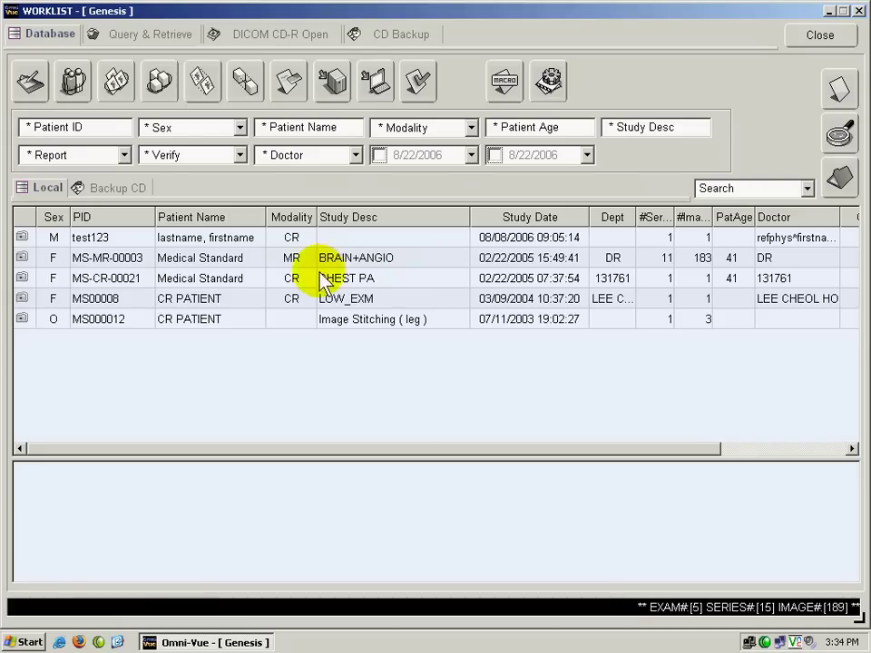
# Step: Open the test123 chest X-ray study, then close it to leave the viewer empty
pyautogui.click(228, 239)
pyautogui.doubleClick(214, 237)
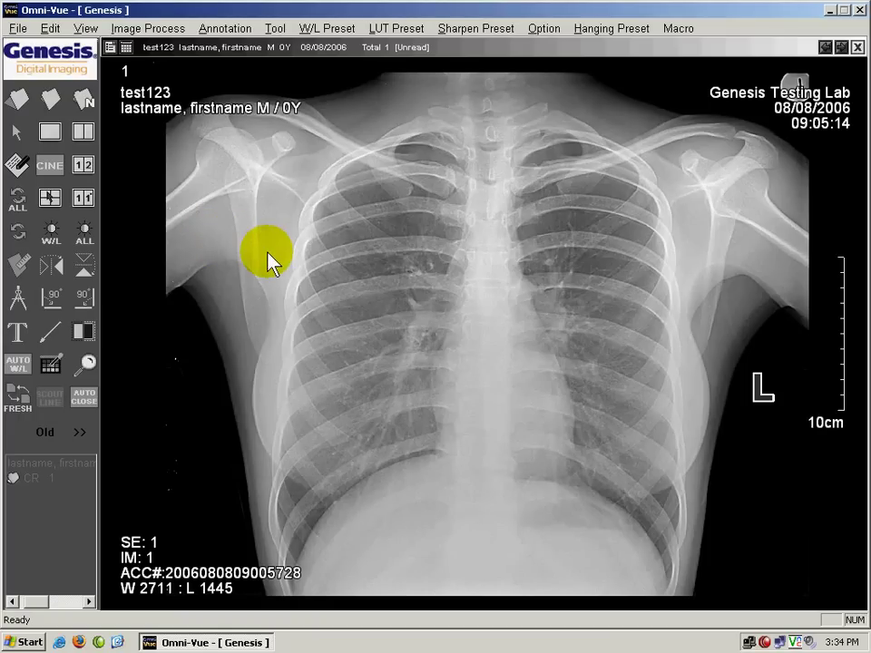
pyautogui.click(56, 103)
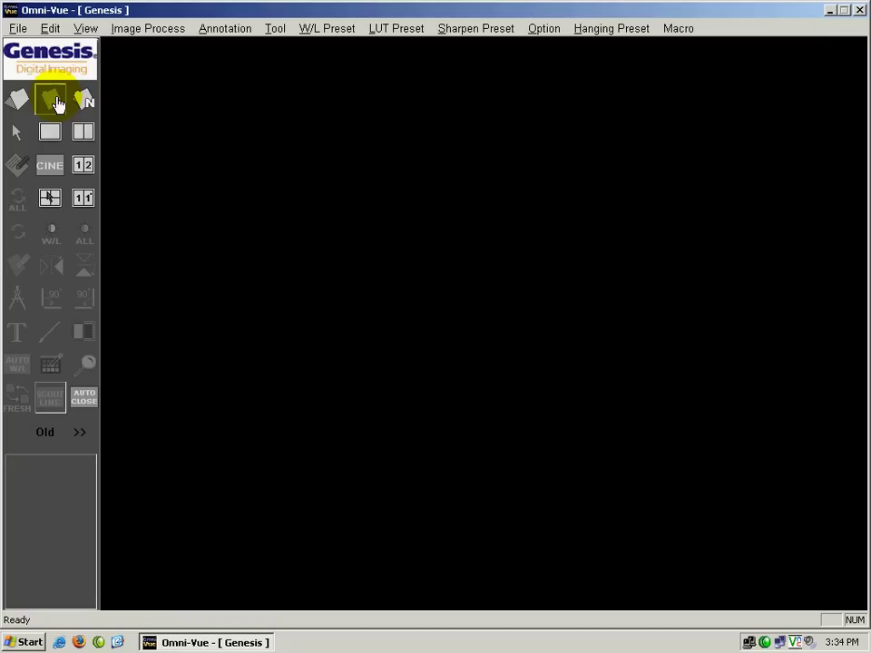
# Step: Open the MS00008 LOW_EXM foot study from the worklist, close it, and return to the worklist
pyautogui.click(17, 102)
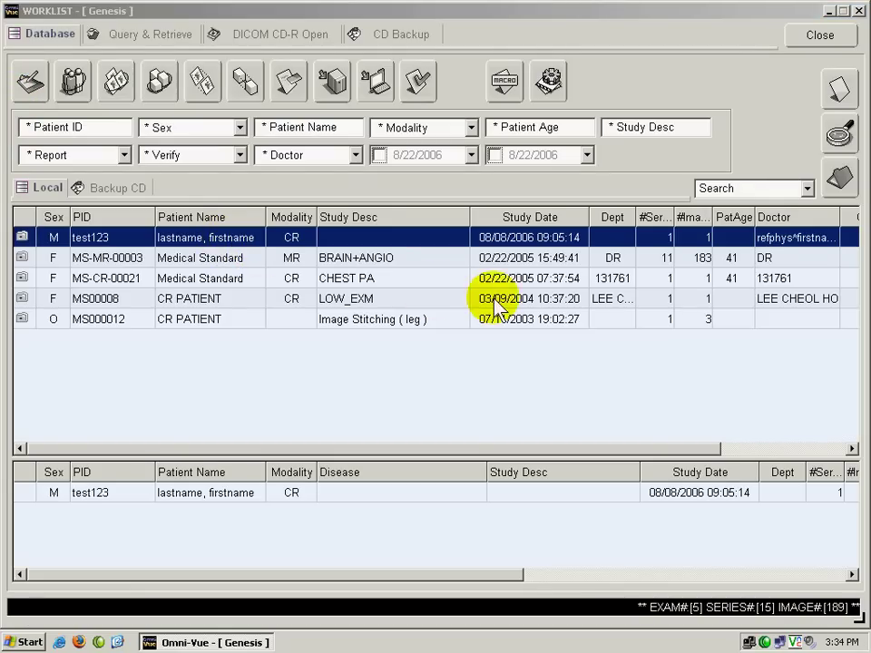
pyautogui.click(354, 259)
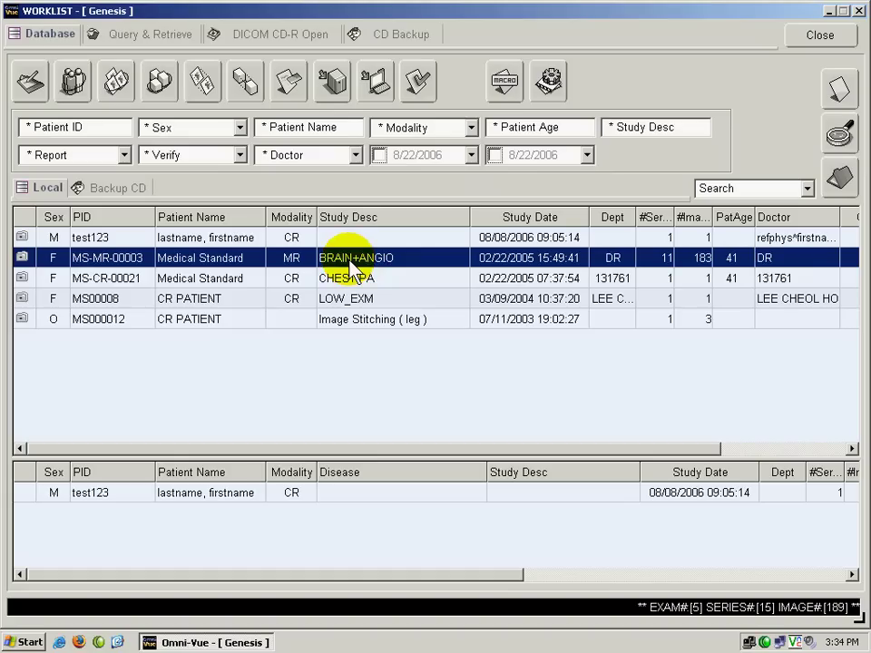
pyautogui.click(345, 300)
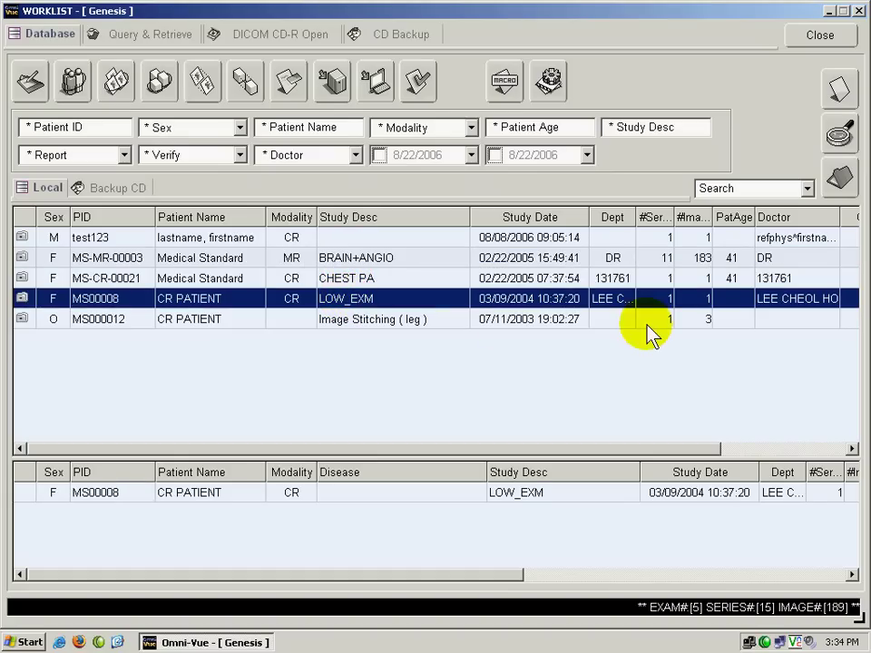
pyautogui.click(839, 184)
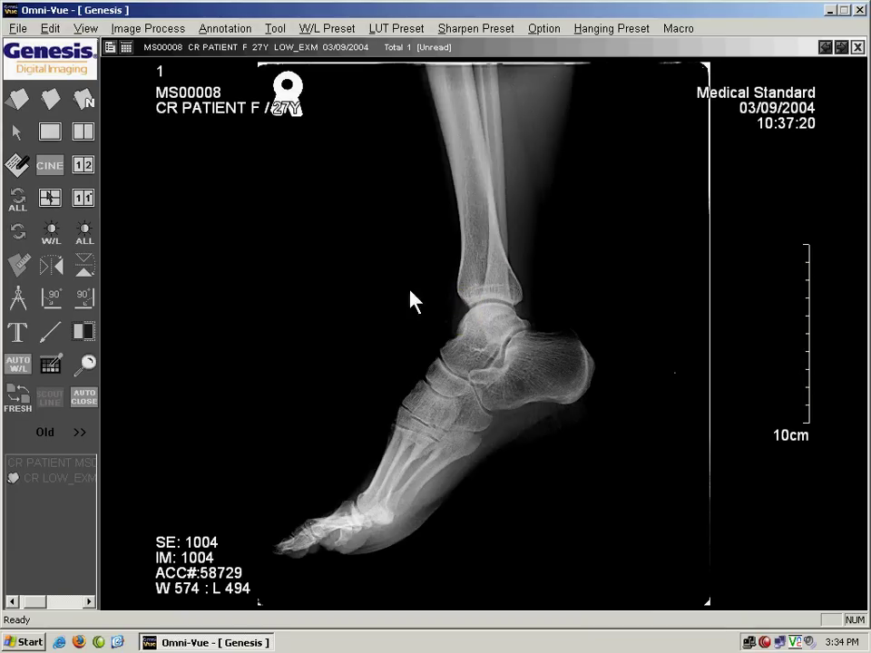
pyautogui.click(47, 99)
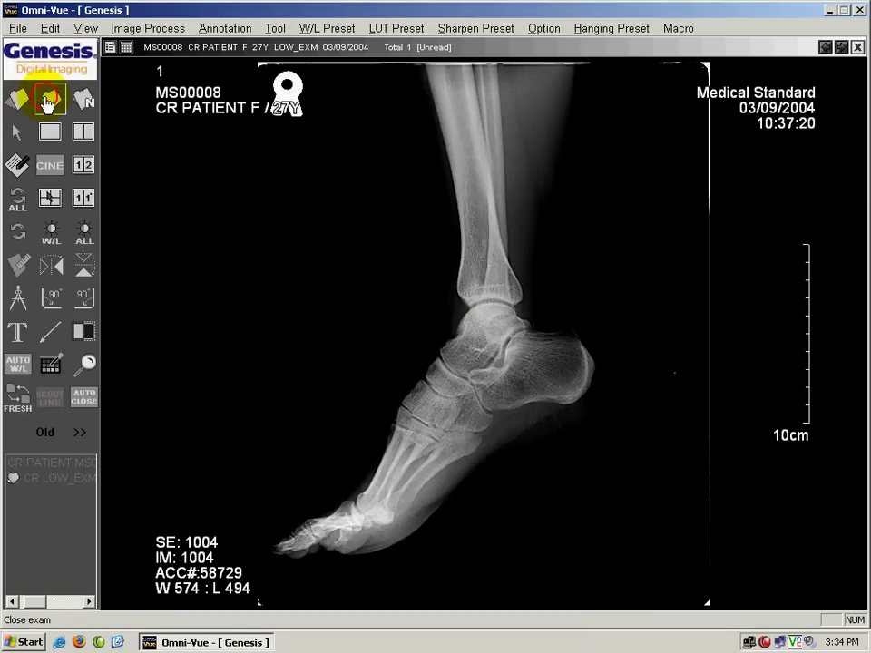
pyautogui.click(17, 100)
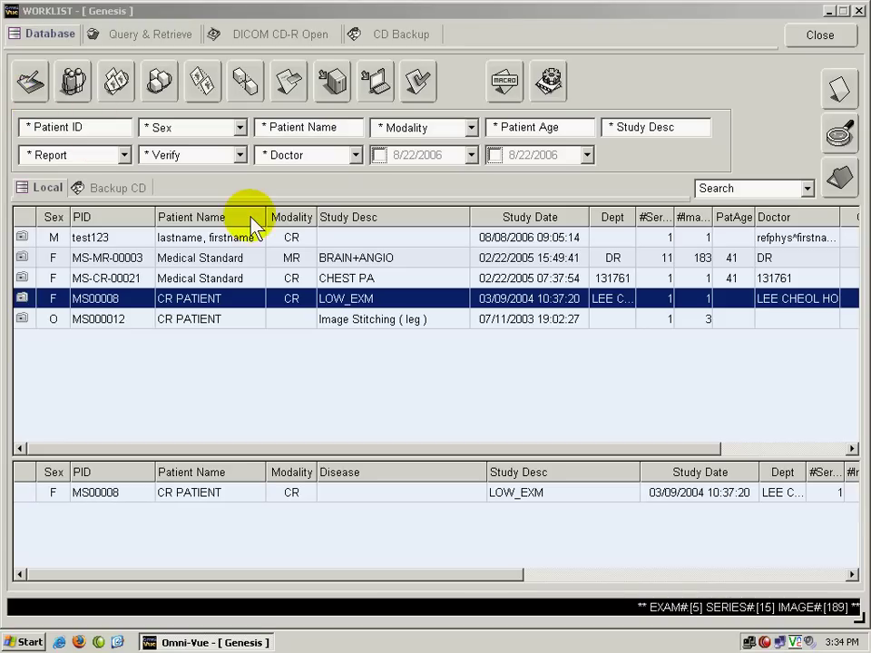
# Step: Open the Image Stitching (leg) study and page through the ankle and thigh images back to the knee
pyautogui.doubleClick(363, 331)
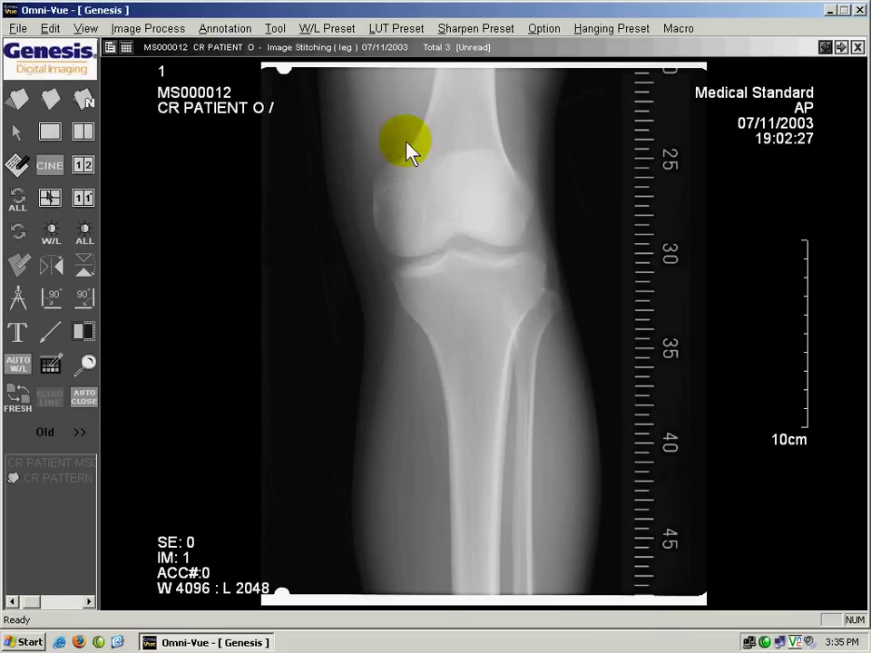
pyautogui.click(842, 48)
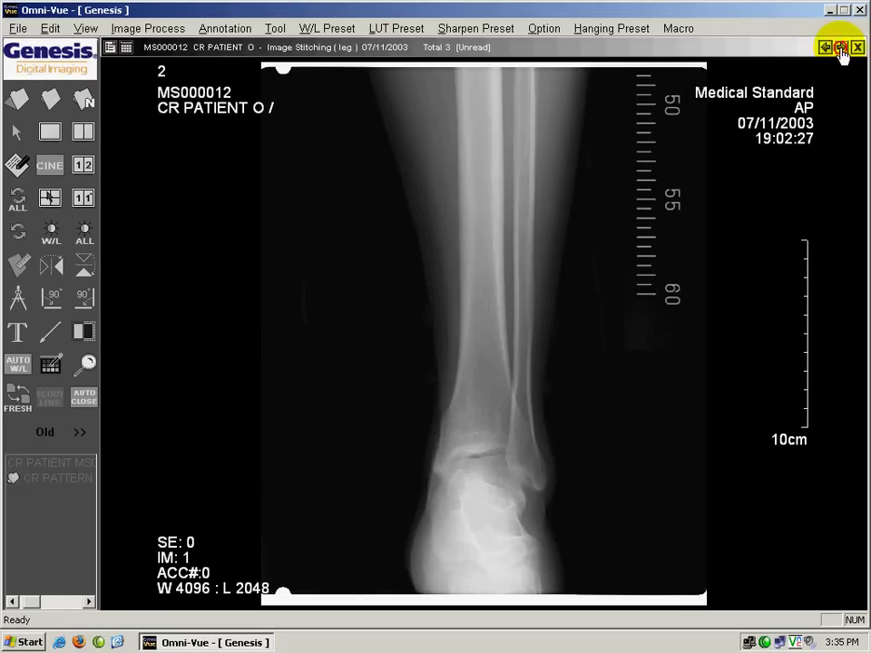
pyautogui.click(842, 48)
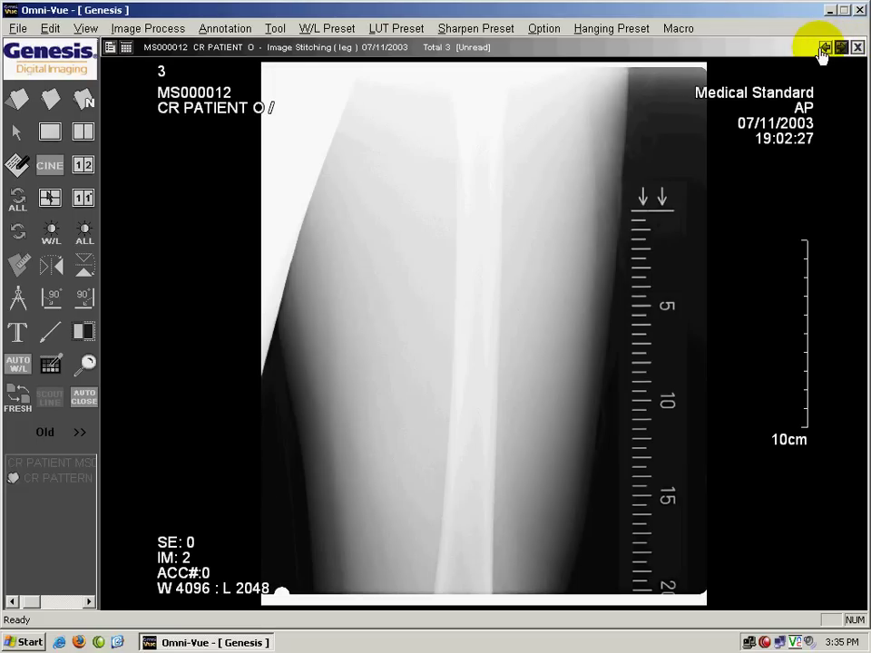
pyautogui.click(825, 48)
pyautogui.click(825, 48)
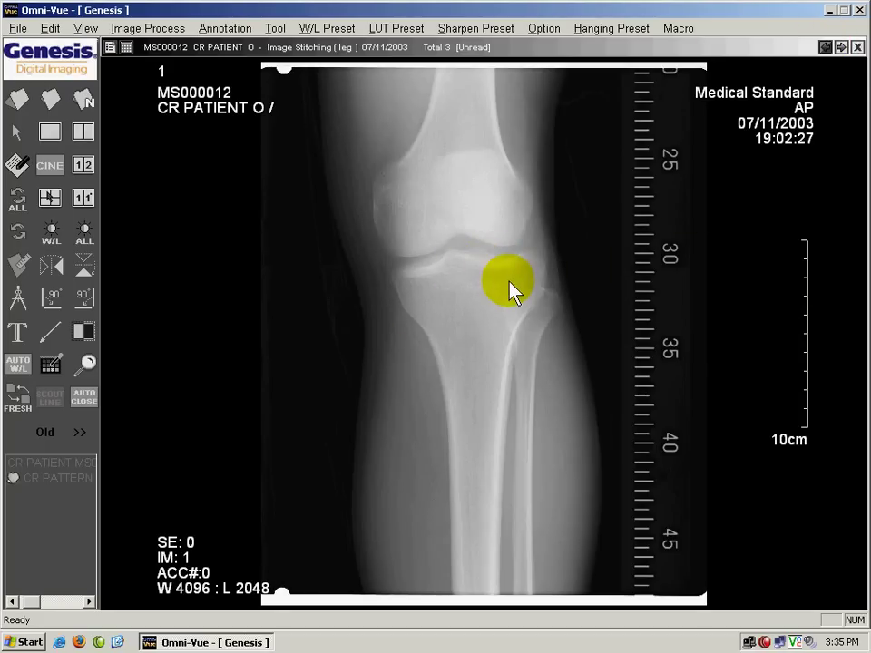
# Step: Make the knee image active and scroll through the three images, ending back on image 1
pyautogui.click(491, 261)
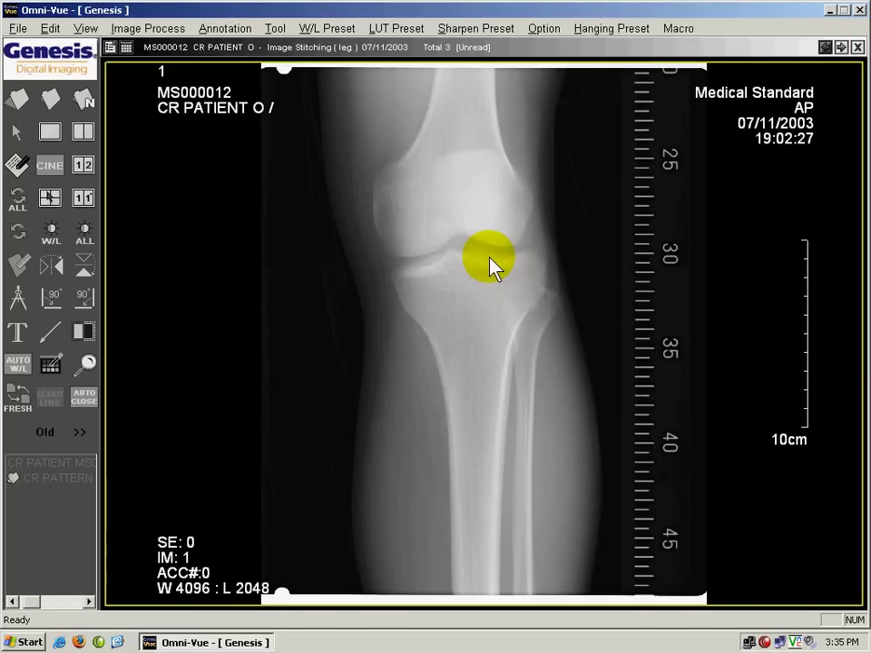
pyautogui.scroll(-1, 491, 264)
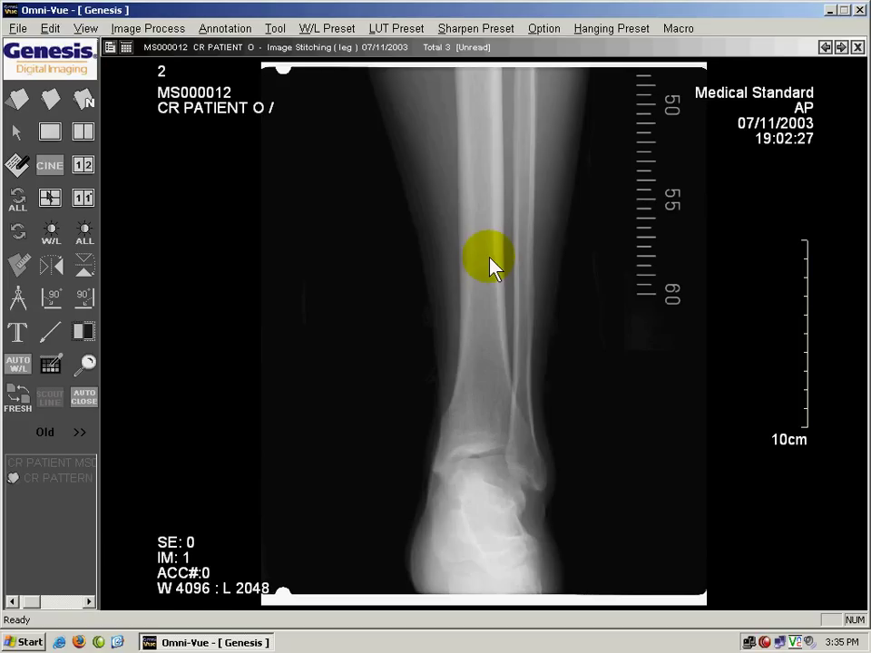
pyautogui.scroll(-1, 491, 263)
pyautogui.scroll(1, 490, 264)
pyautogui.scroll(1, 491, 264)
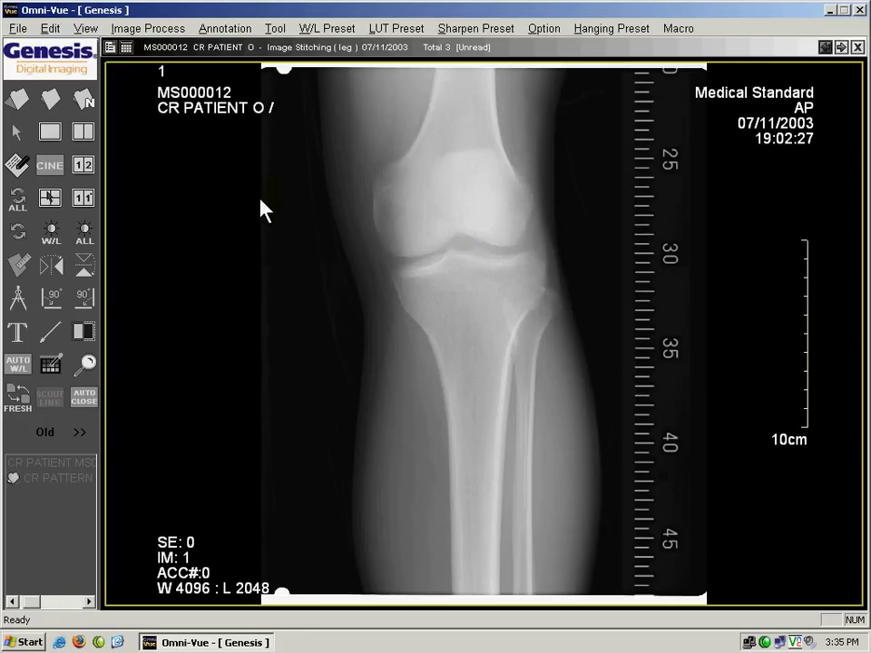
pyautogui.click(127, 51)
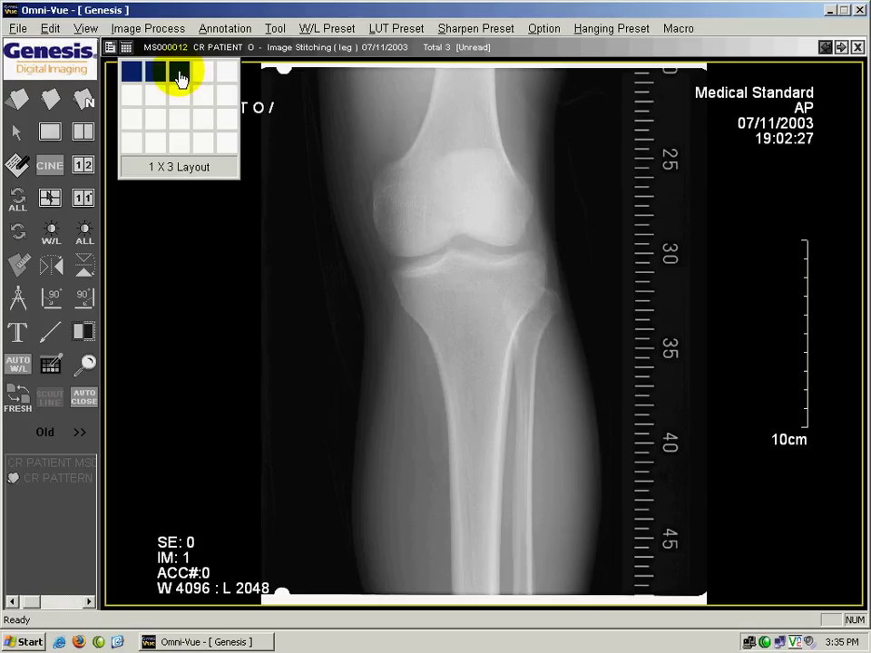
pyautogui.click(181, 77)
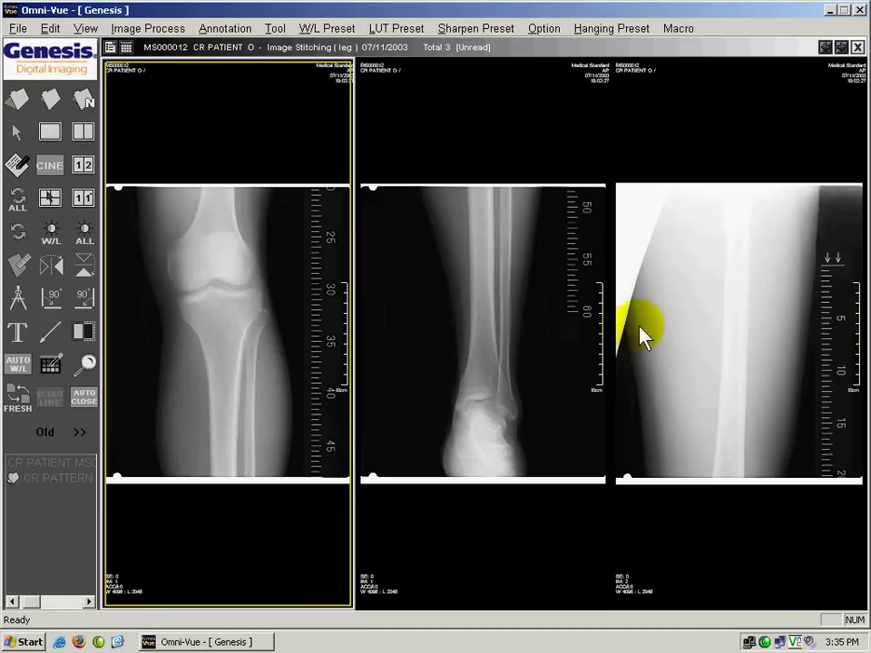
pyautogui.click(126, 46)
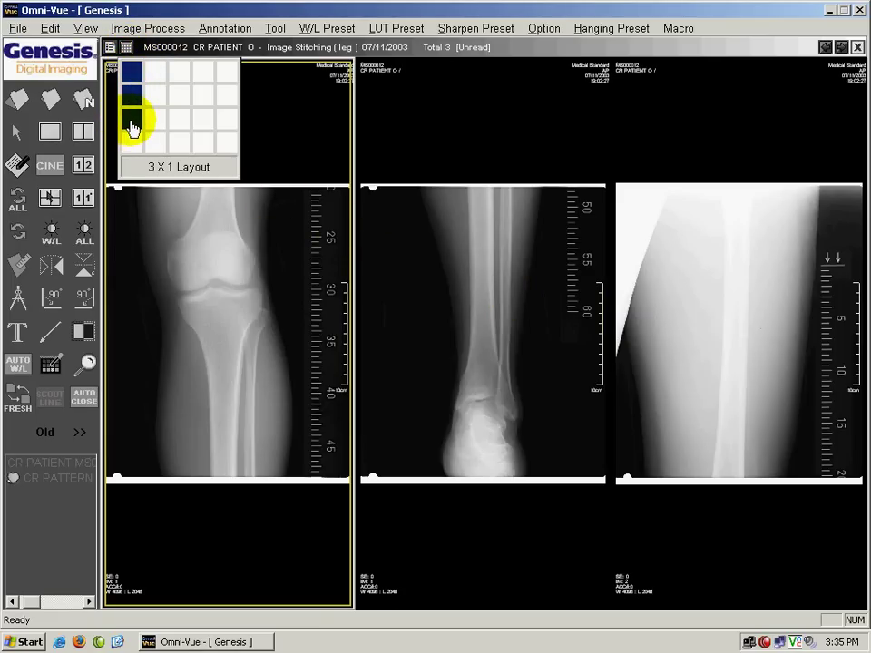
pyautogui.click(132, 129)
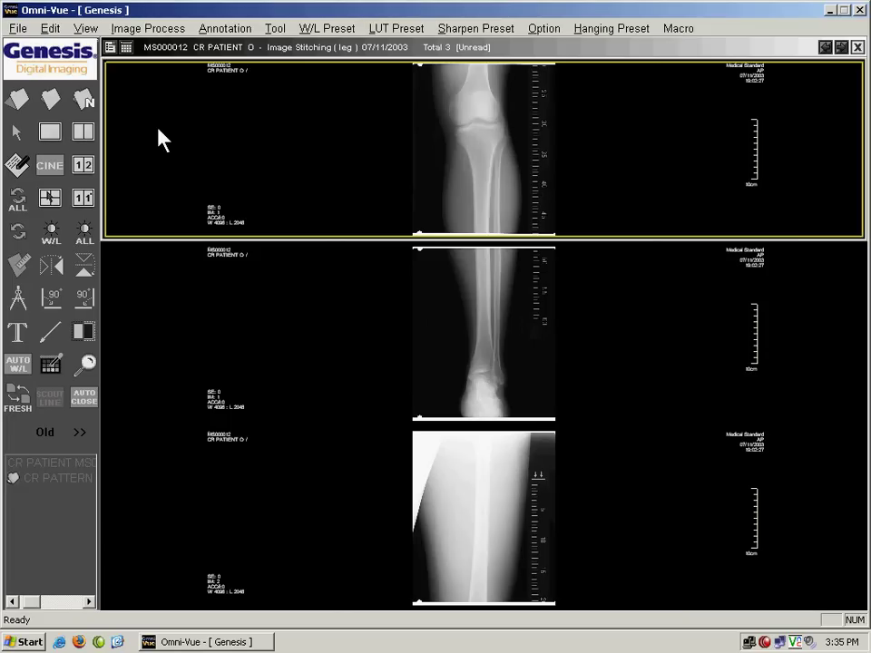
pyautogui.click(127, 47)
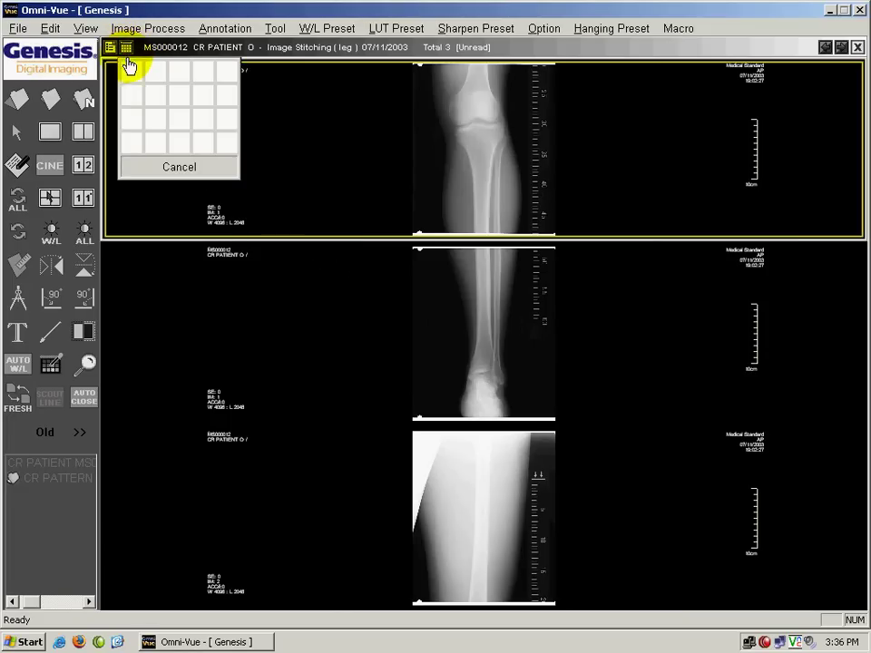
pyautogui.click(130, 71)
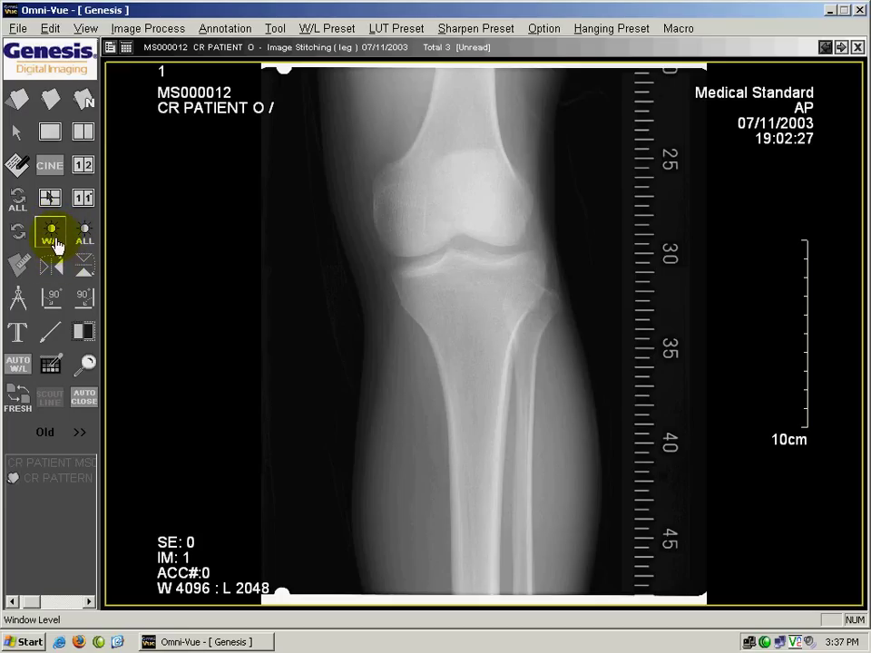
# Step: Try window/level changes on the knee image, then restore the original W 4096 / L 2048
pyautogui.click(51, 238)
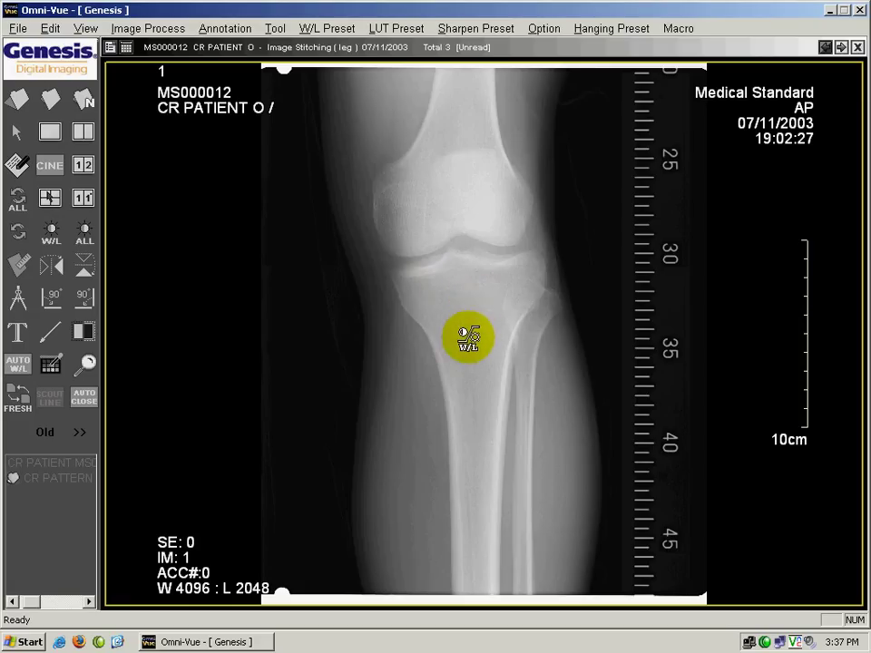
pyautogui.moveTo(470, 343); pyautogui.dragTo(486, 287)
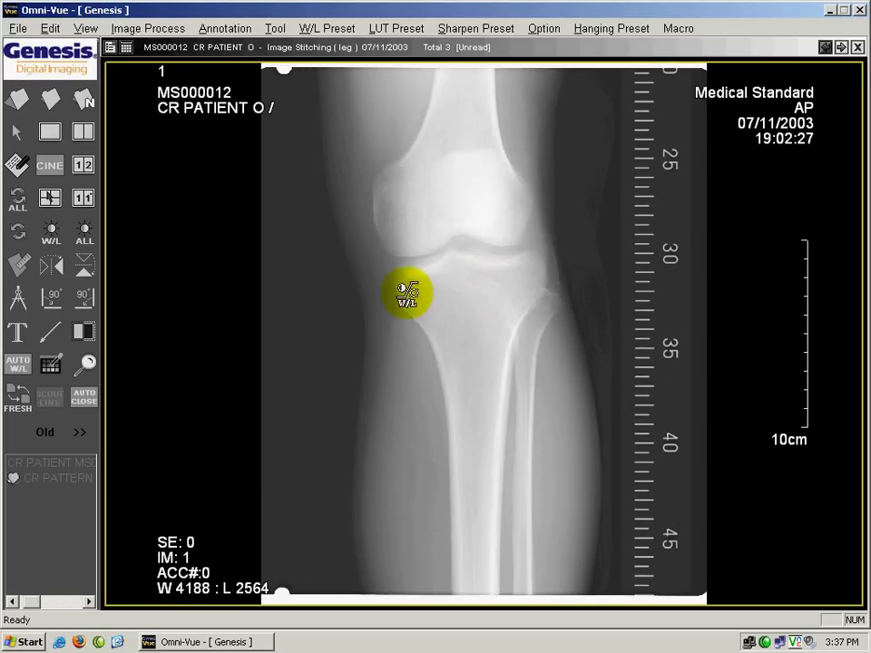
pyautogui.moveTo(412, 220); pyautogui.dragTo(482, 366)
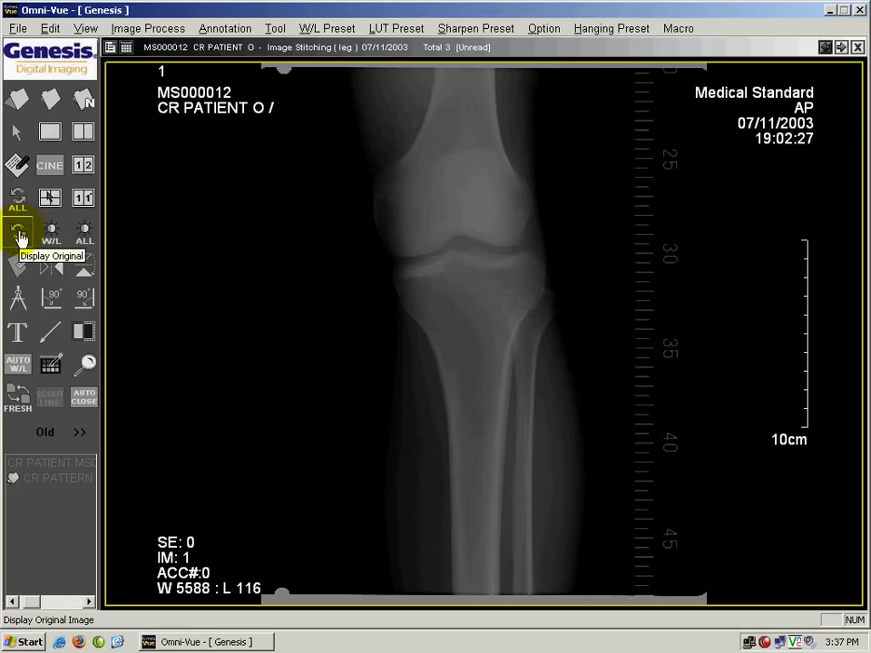
pyautogui.click(18, 234)
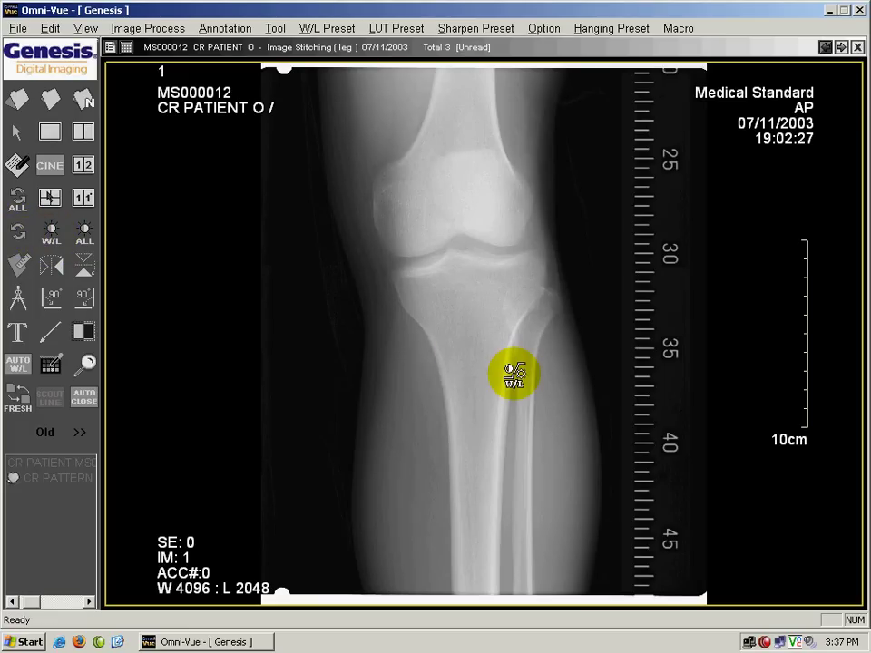
# Step: Switch to the 1 X 2 side-by-side layout, try window/level changes on the ankle, then reset it
pyautogui.click(128, 48)
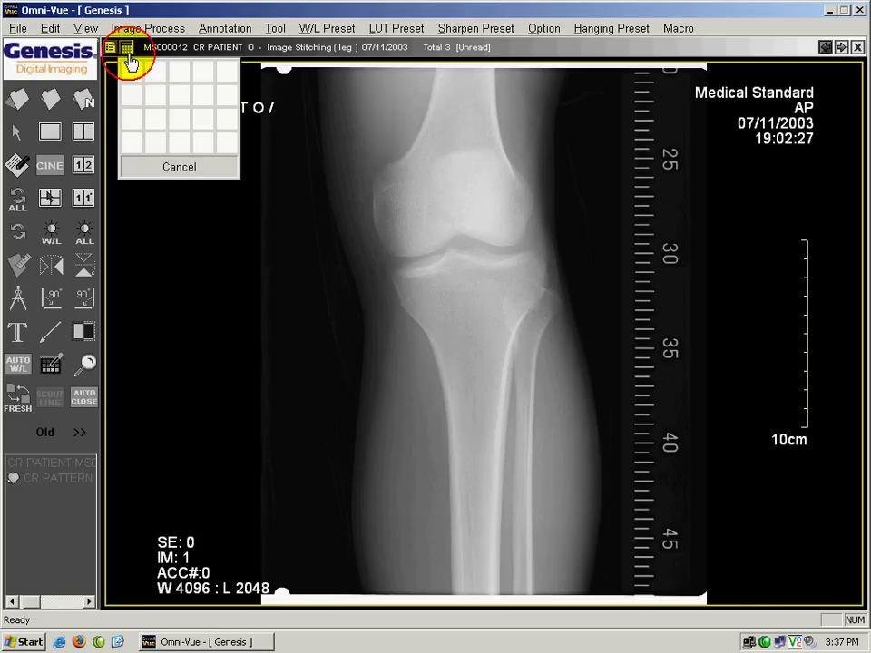
pyautogui.click(155, 73)
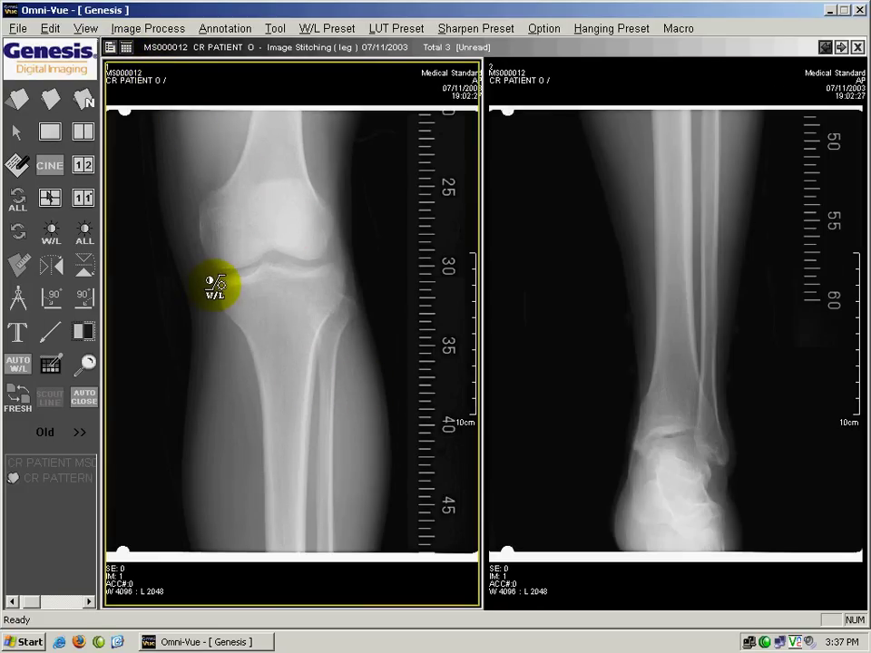
pyautogui.click(51, 234)
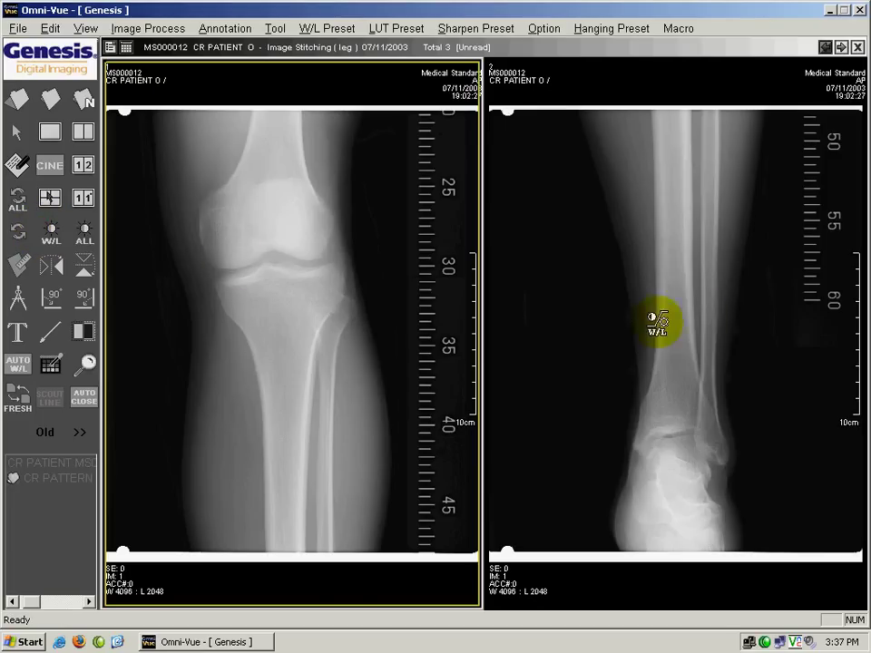
pyautogui.moveTo(691, 282); pyautogui.dragTo(577, 384)
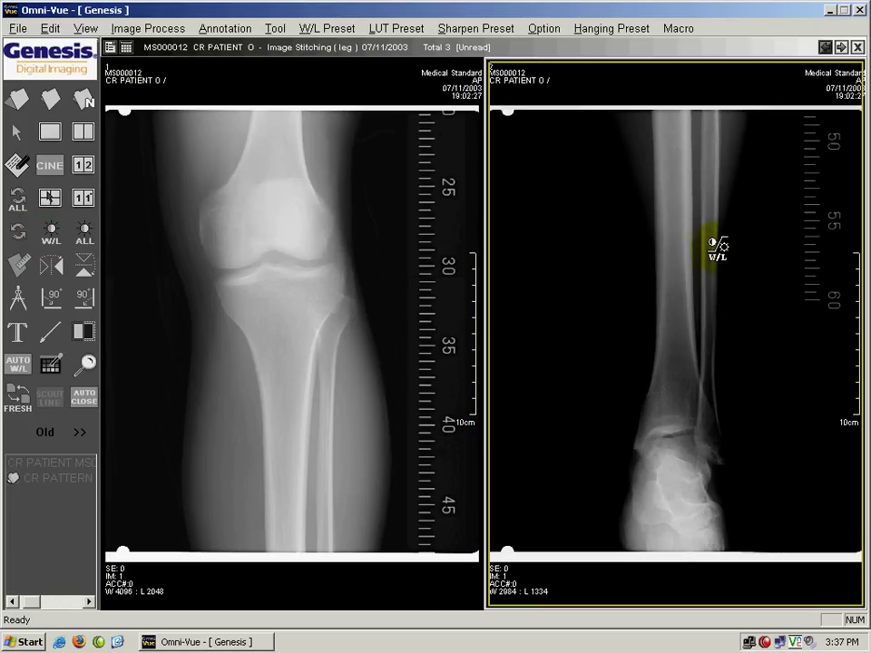
pyautogui.moveTo(717, 246); pyautogui.dragTo(565, 367)
pyautogui.moveTo(785, 305); pyautogui.dragTo(603, 317)
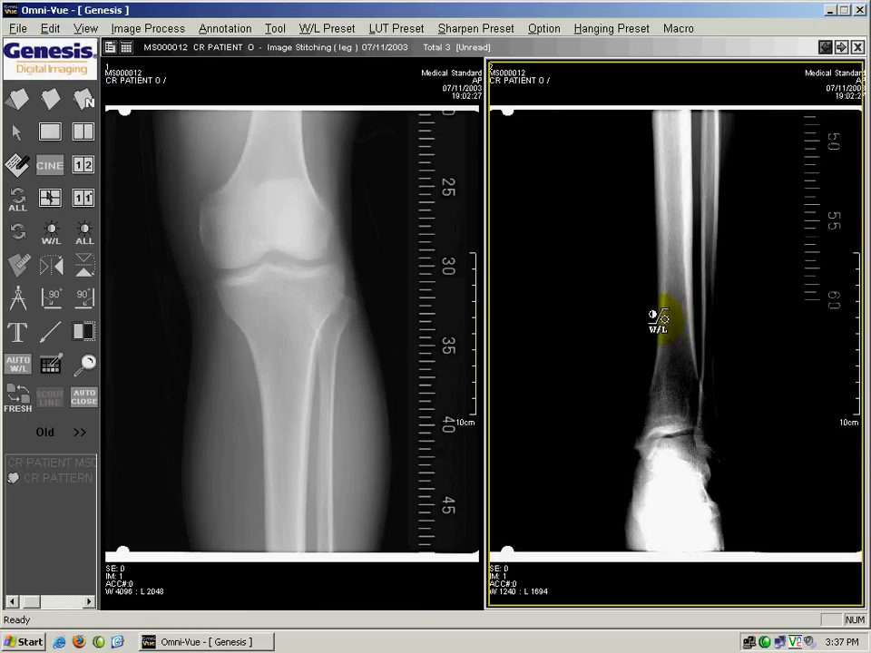
pyautogui.click(20, 237)
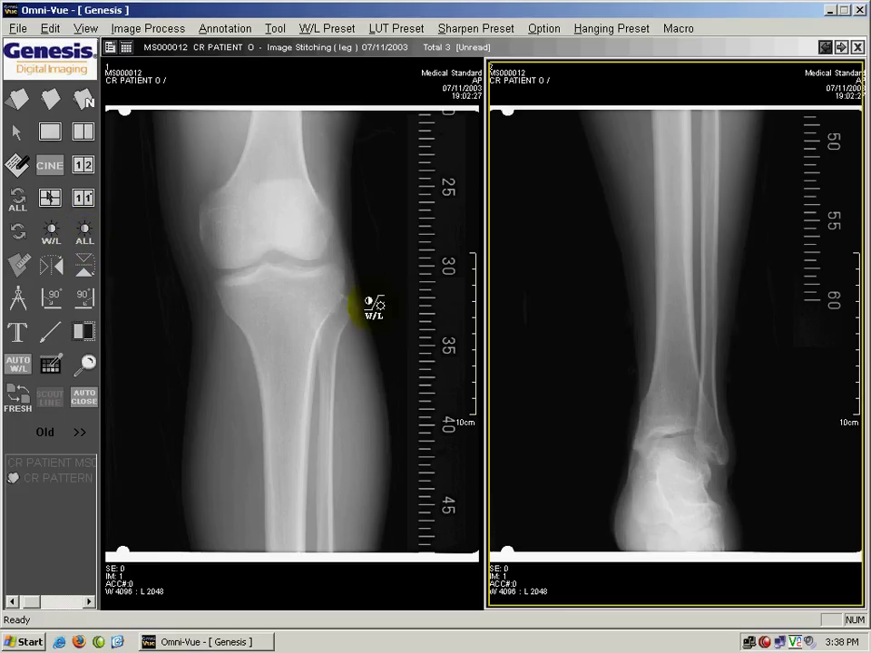
# Step: Adjust the ankle's contrast again, then reset both images to W 4096 / L 2048
pyautogui.moveTo(697, 328); pyautogui.dragTo(576, 169)
pyautogui.moveTo(665, 380); pyautogui.dragTo(682, 426)
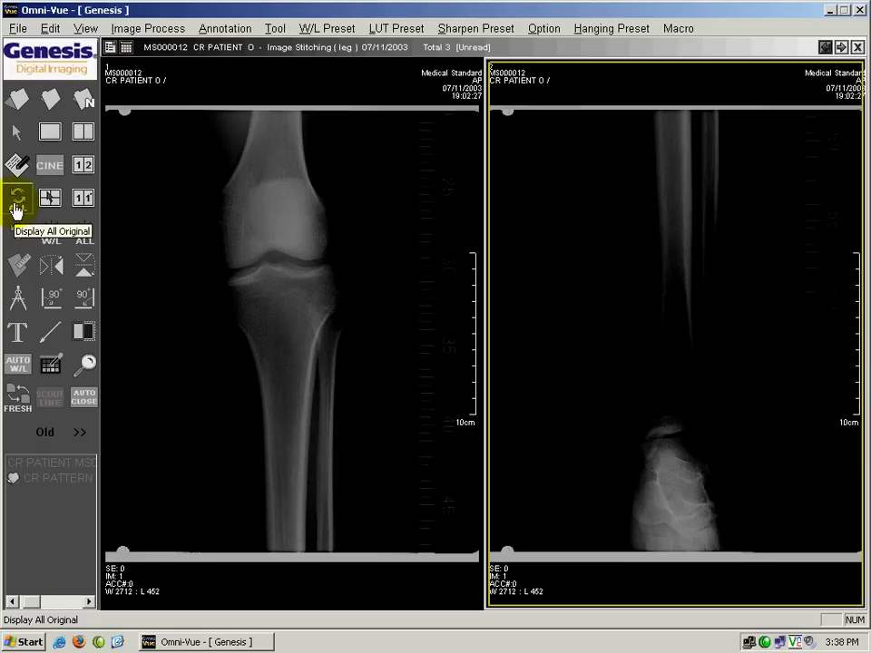
pyautogui.click(17, 204)
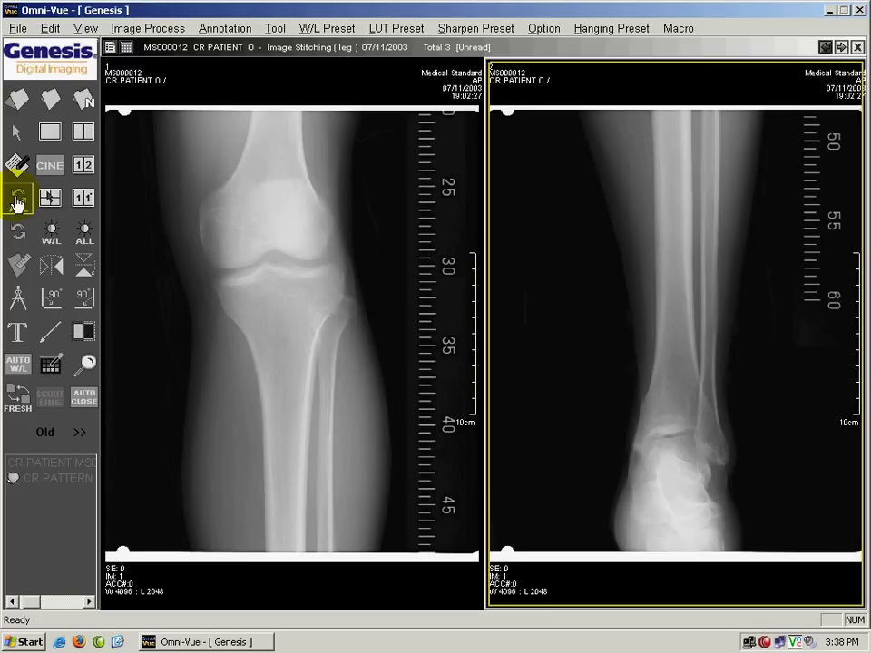
pyautogui.click(126, 47)
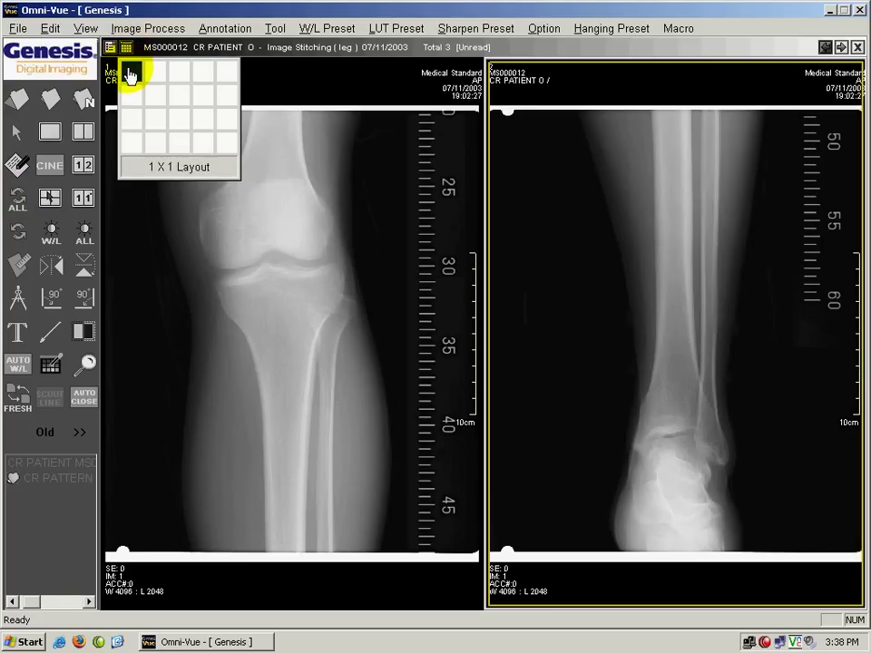
# Step: Show the ankle image alone in 1 X 1 layout, adjust its brightness, then restore W 4096 / L 2048
pyautogui.click(130, 75)
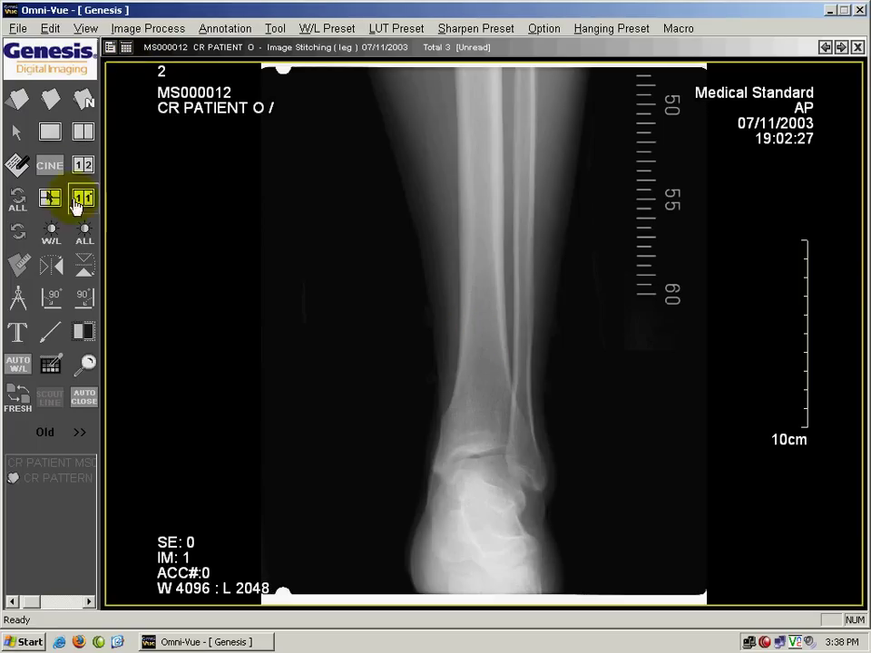
pyautogui.click(20, 161)
pyautogui.moveTo(497, 356); pyautogui.dragTo(485, 337)
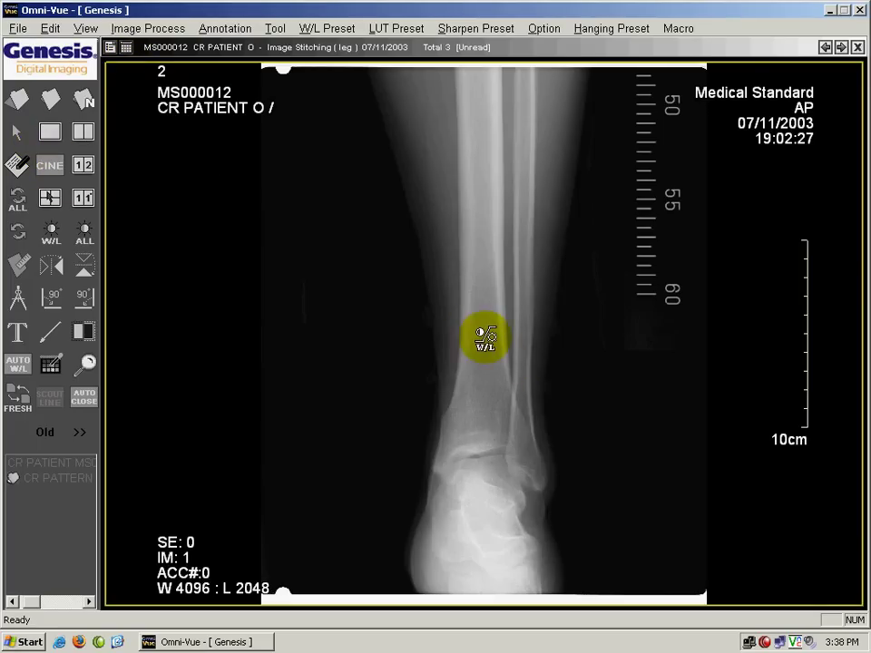
pyautogui.click(20, 136)
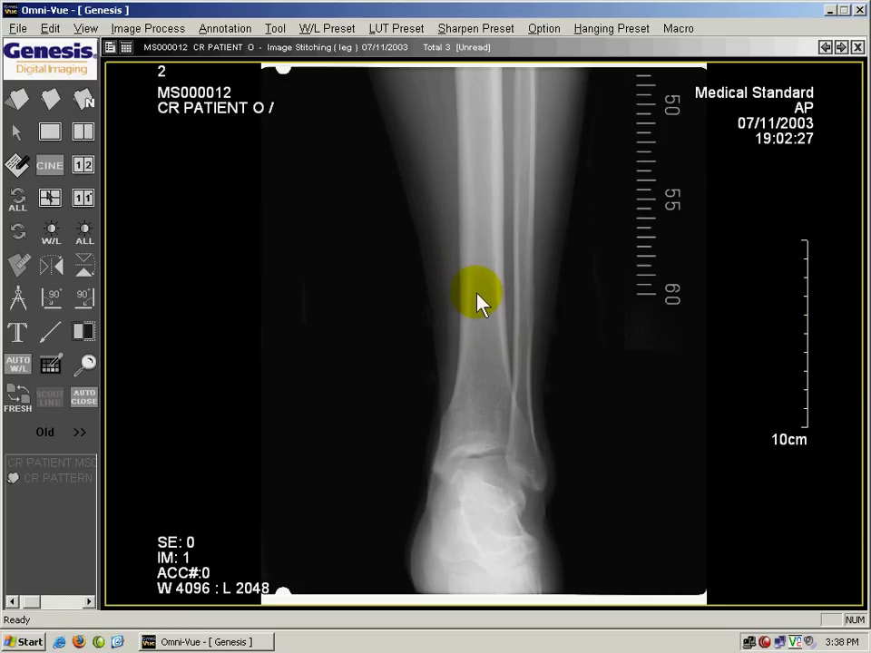
pyautogui.moveTo(487, 304); pyautogui.dragTo(732, 291)
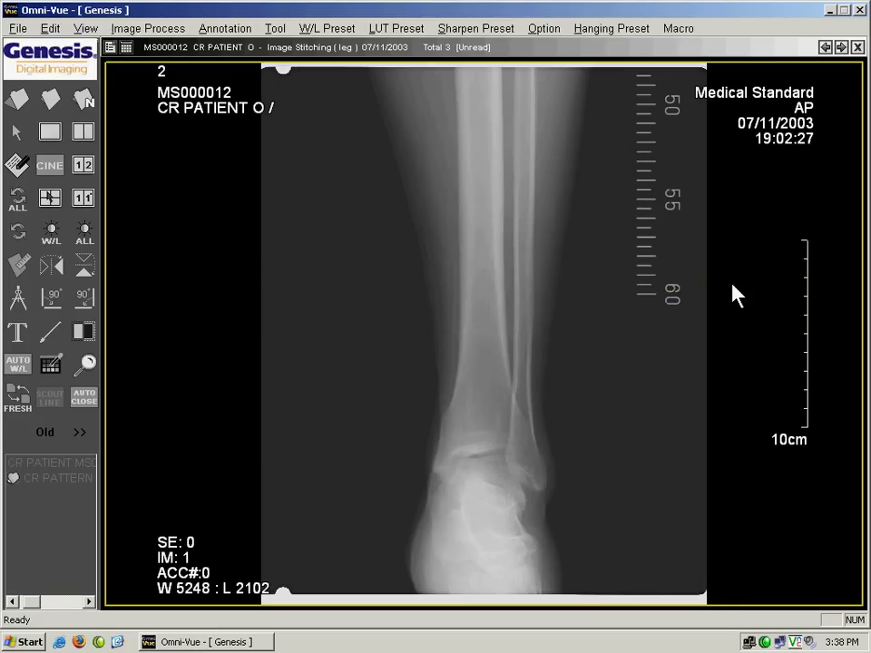
pyautogui.click(18, 236)
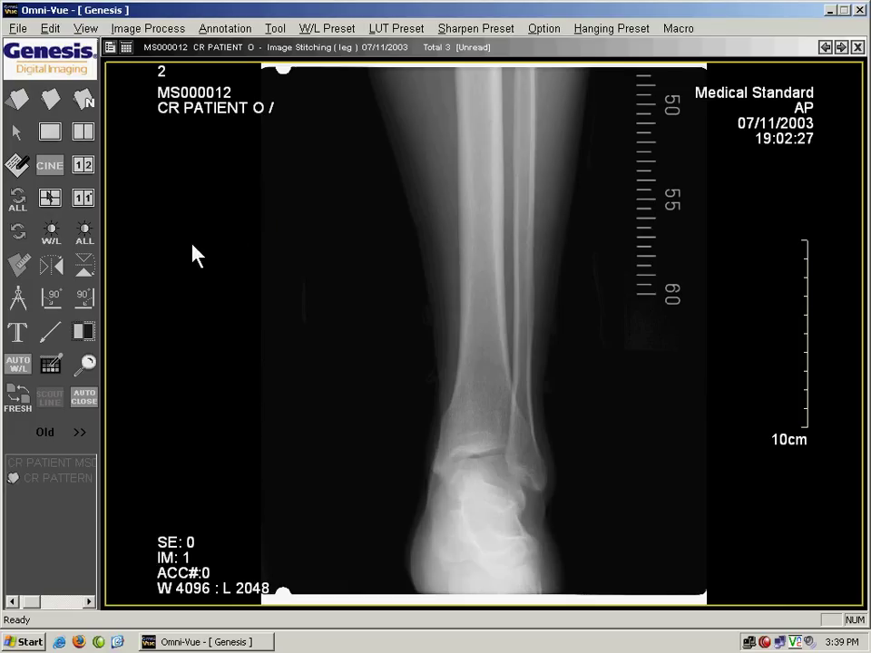
pyautogui.click(51, 272)
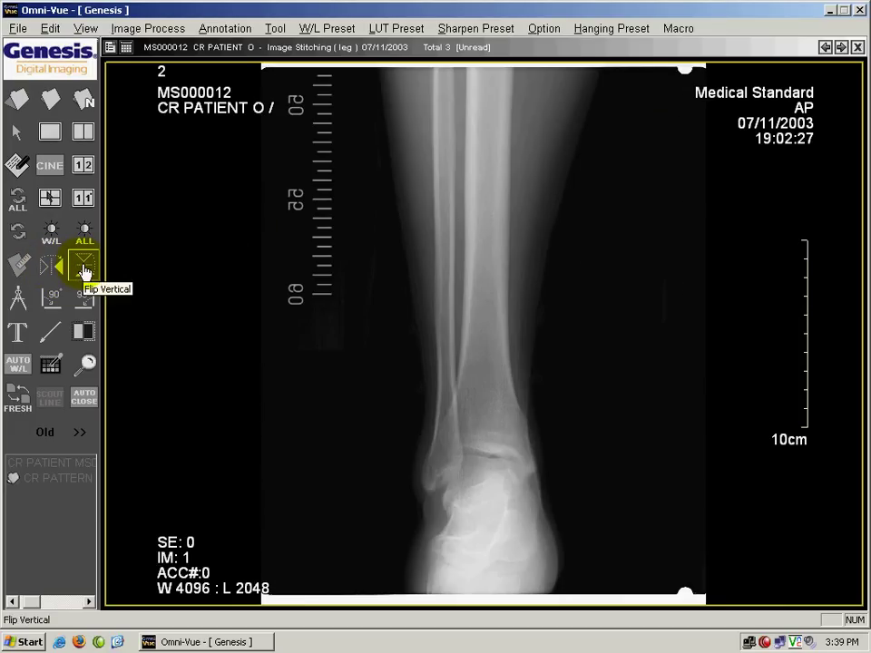
pyautogui.click(83, 270)
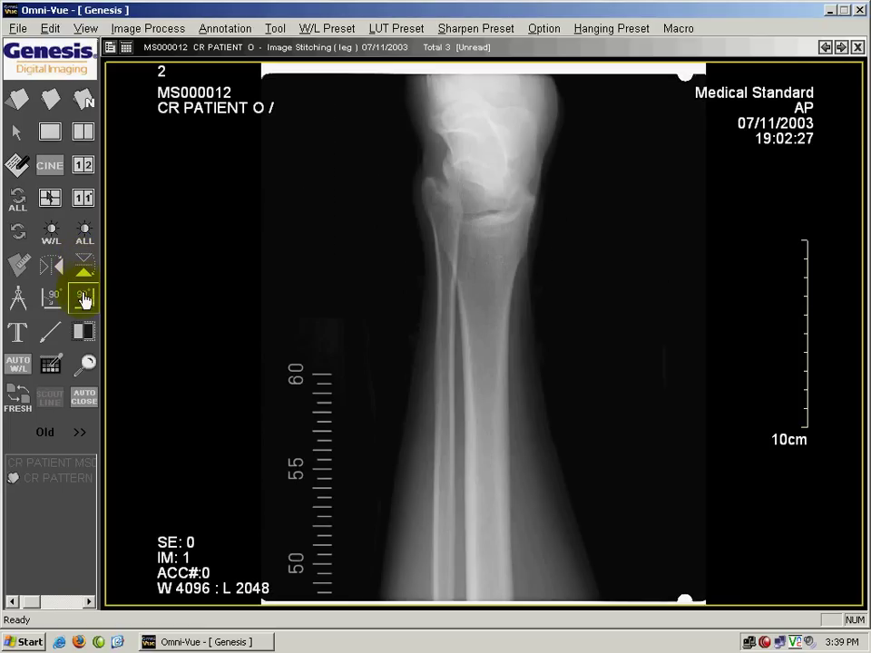
pyautogui.click(82, 302)
pyautogui.click(50, 299)
pyautogui.click(51, 302)
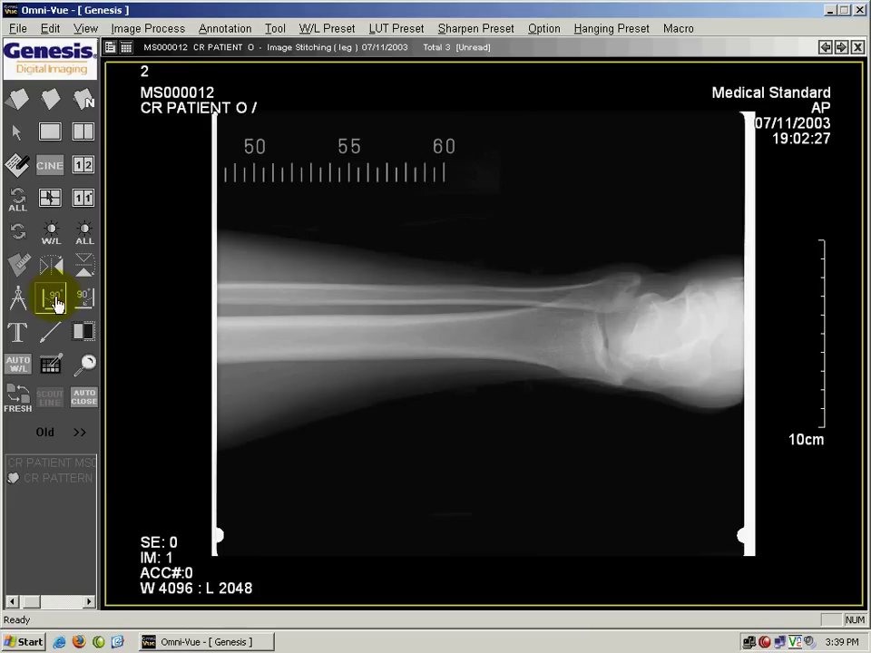
pyautogui.click(19, 234)
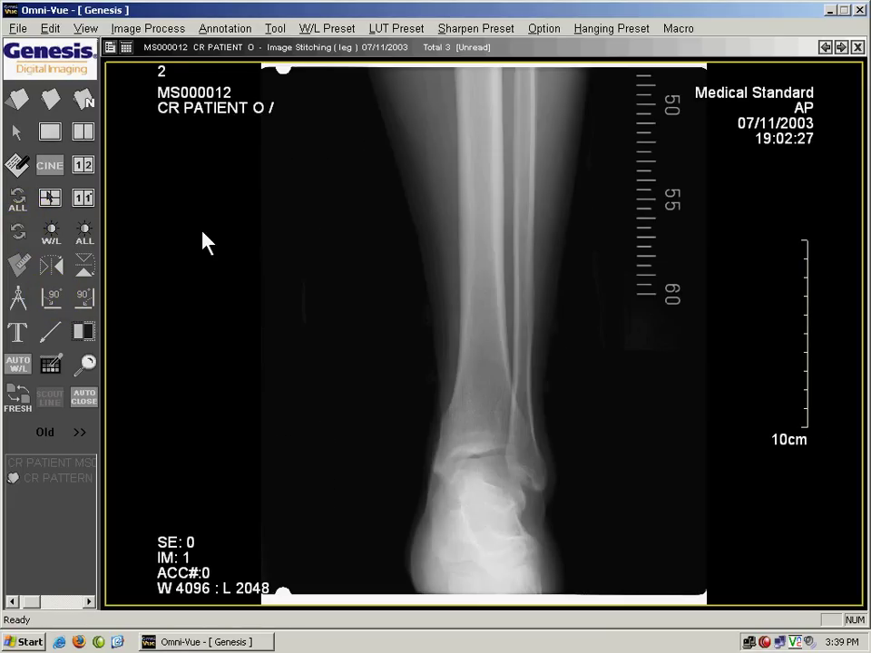
# Step: Show three images side by side, invert the middle ankle image, then return it to normal
pyautogui.click(127, 47)
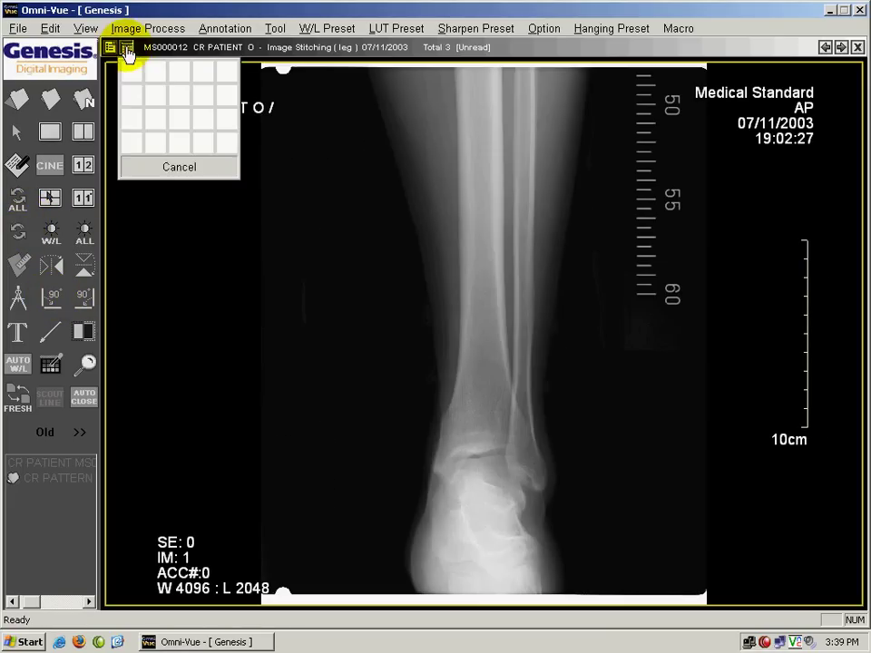
pyautogui.click(180, 70)
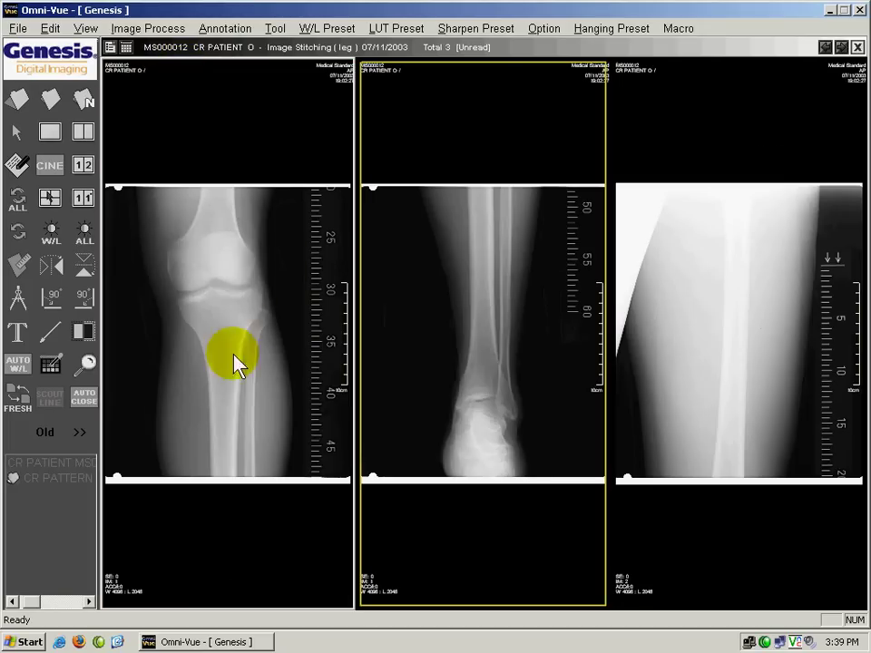
pyautogui.click(489, 267)
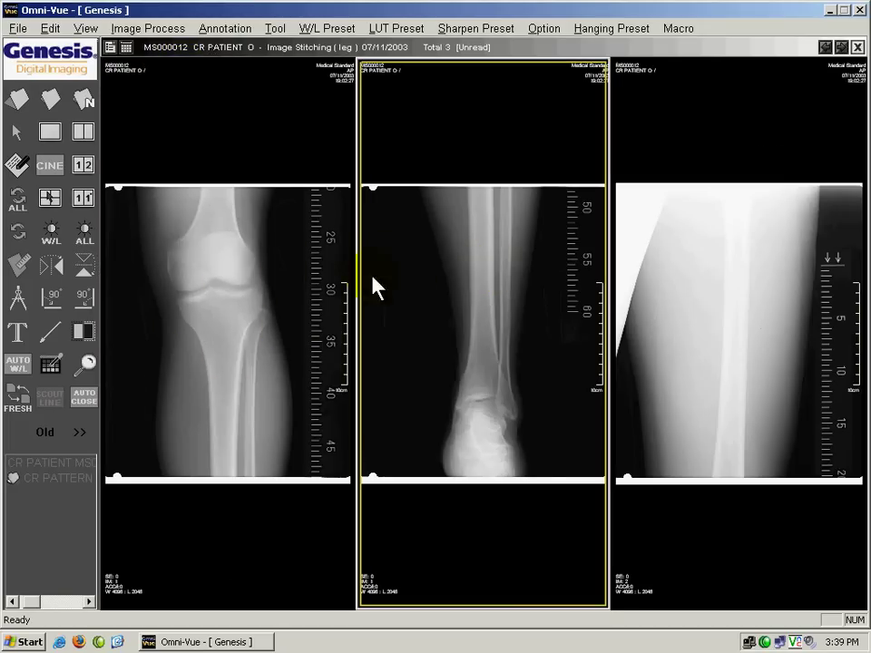
pyautogui.click(88, 331)
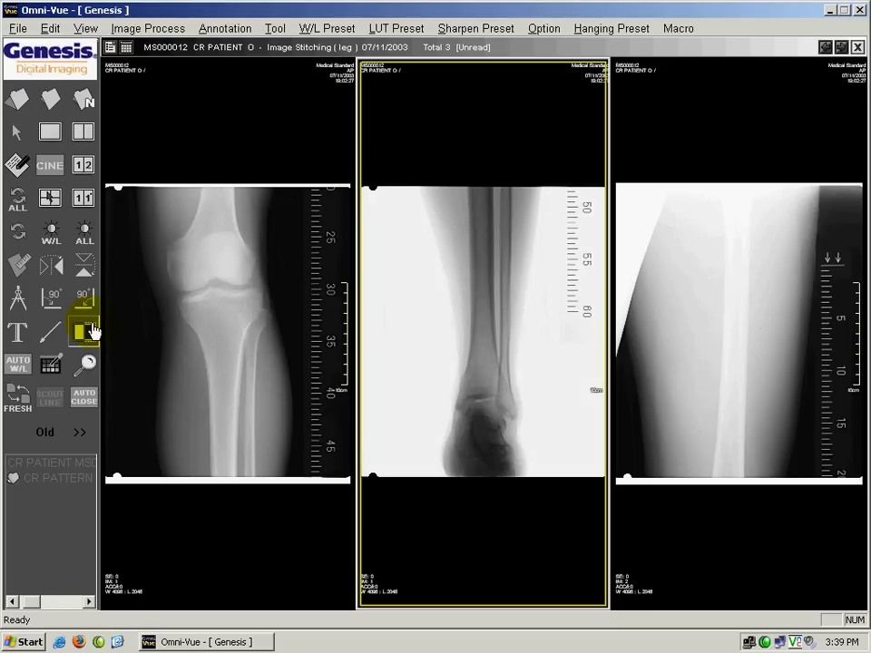
pyautogui.click(245, 315)
pyautogui.click(17, 233)
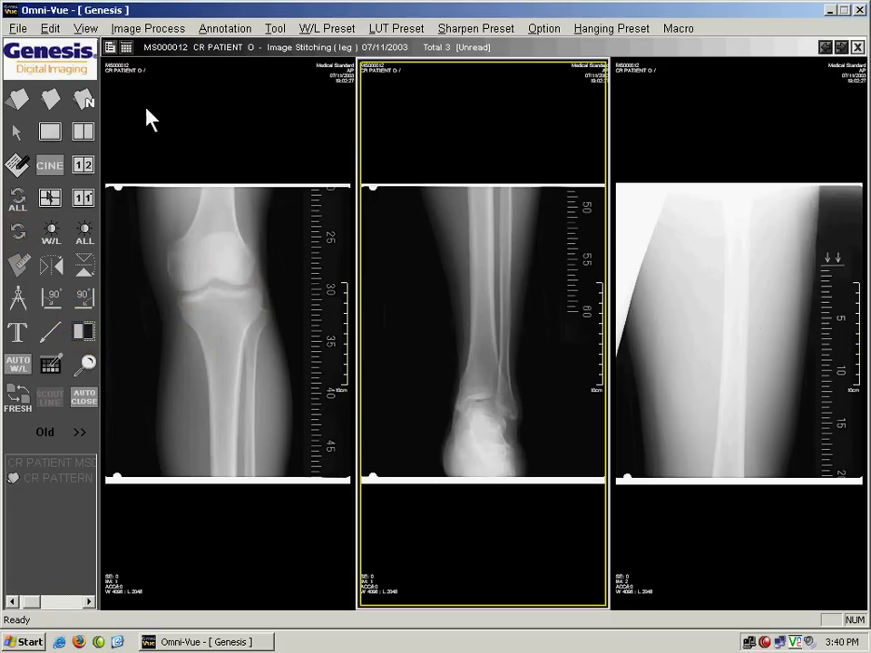
# Step: Select the knee image and show it alone in a 1 X 1 layout
pyautogui.click(206, 325)
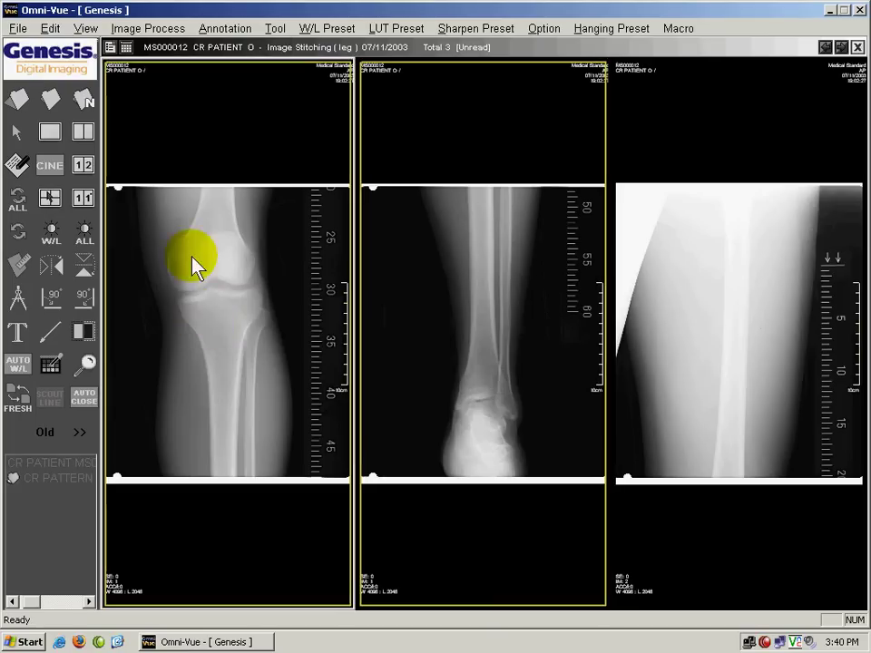
pyautogui.click(126, 46)
pyautogui.click(126, 76)
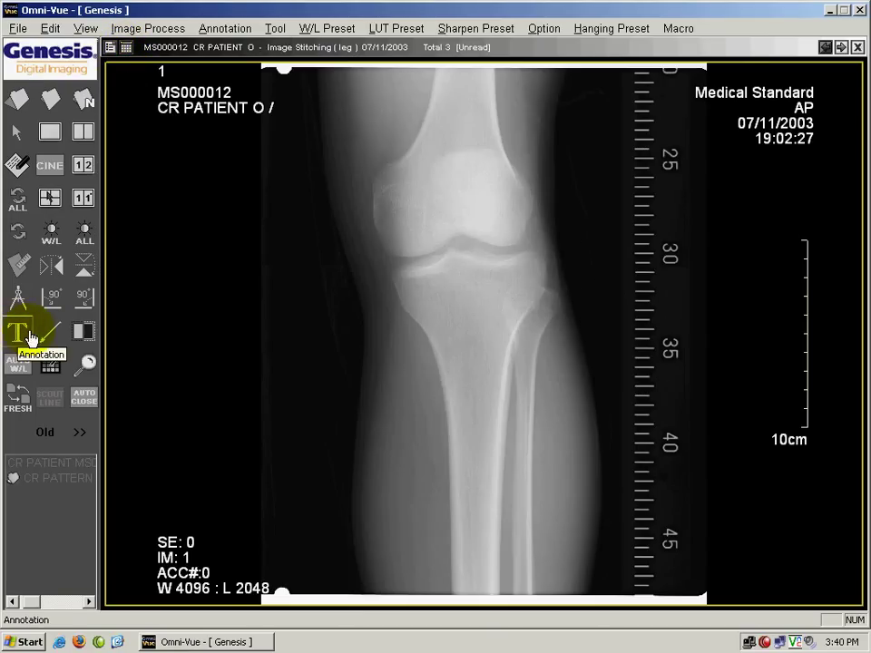
# Step: Add a text note reading 'THIS IS WHERE YOU TYPE' in a box over the upper knee
pyautogui.click(18, 334)
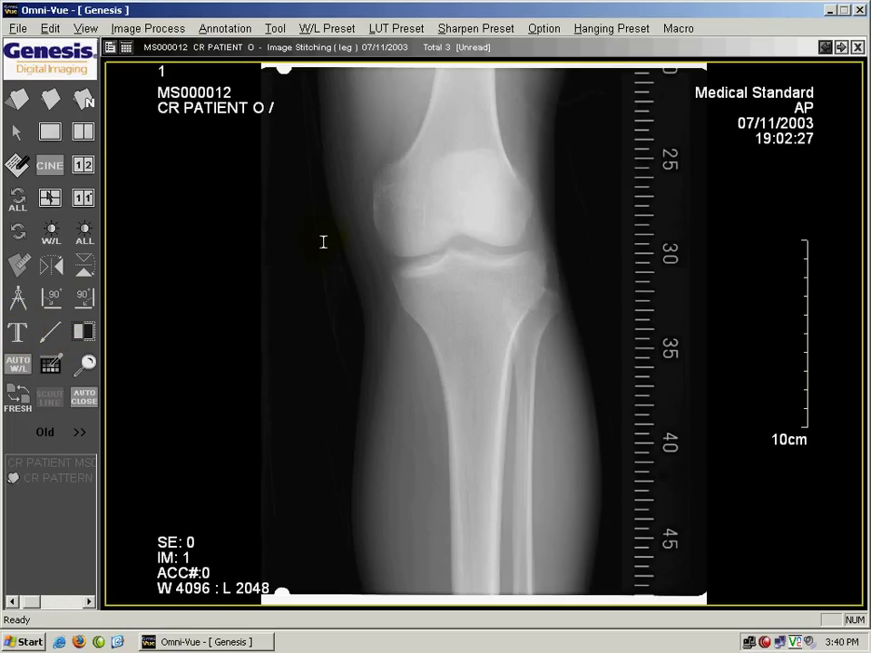
pyautogui.moveTo(290, 120)
pyautogui.mouseDown()
pyautogui.moveTo(302, 139)
pyautogui.moveTo(431, 194)
pyautogui.moveTo(485, 194)
pyautogui.mouseUp()
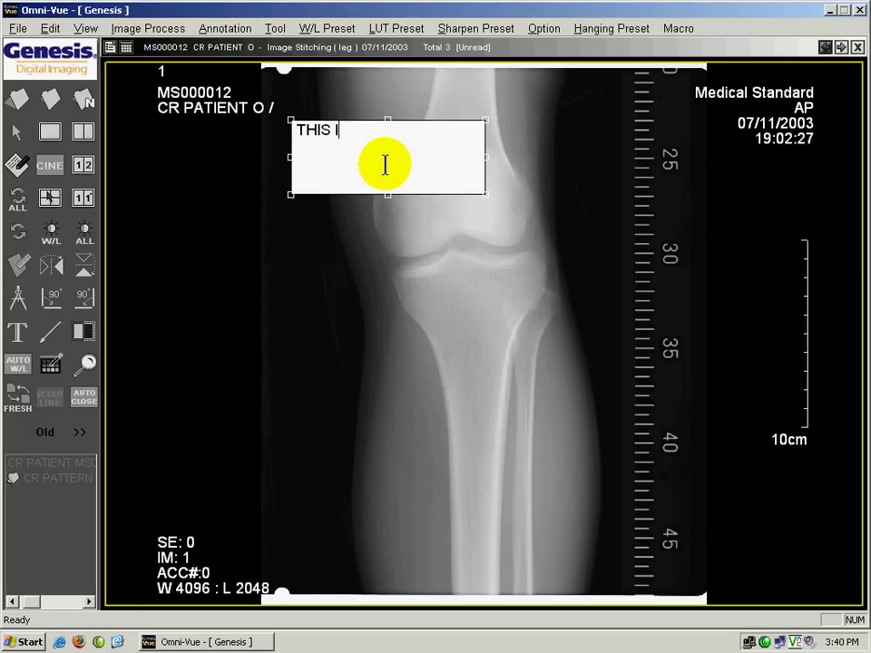
pyautogui.write('THIS IS WHERE YOU ')
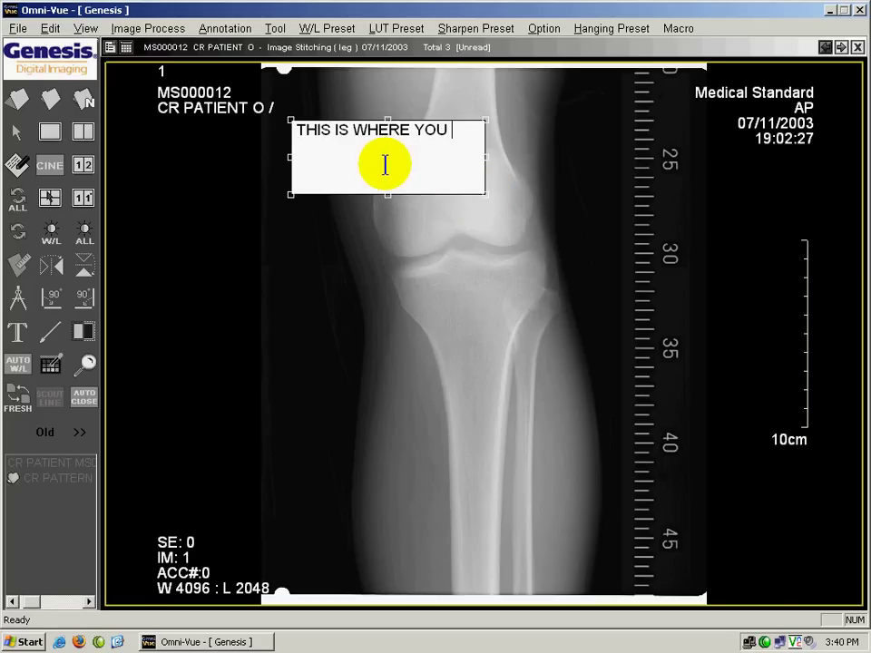
pyautogui.write('TYPE')
pyautogui.click(577, 418)
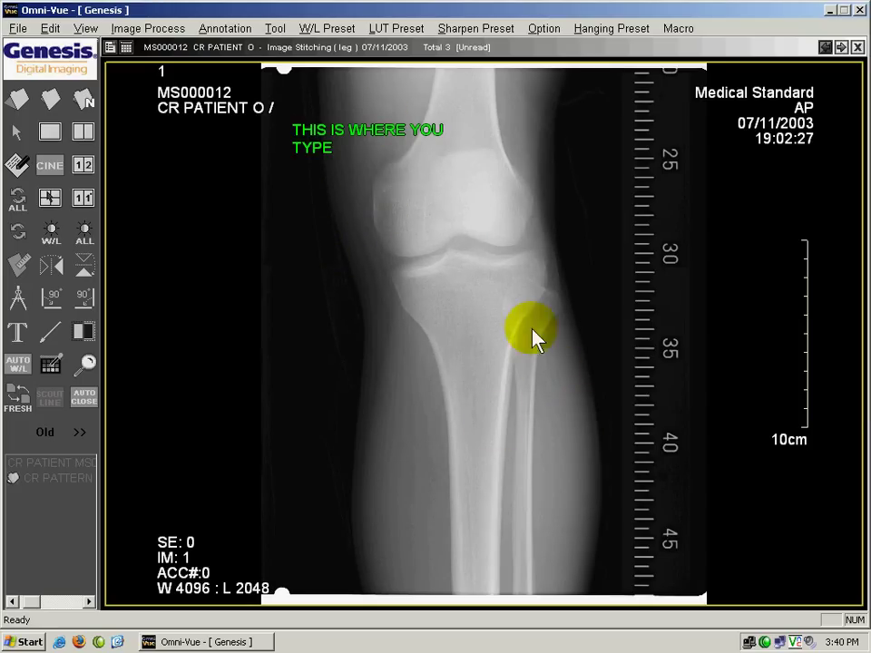
# Step: Widen the note's box to fit one line and move it down to the image bottom
pyautogui.doubleClick(328, 149)
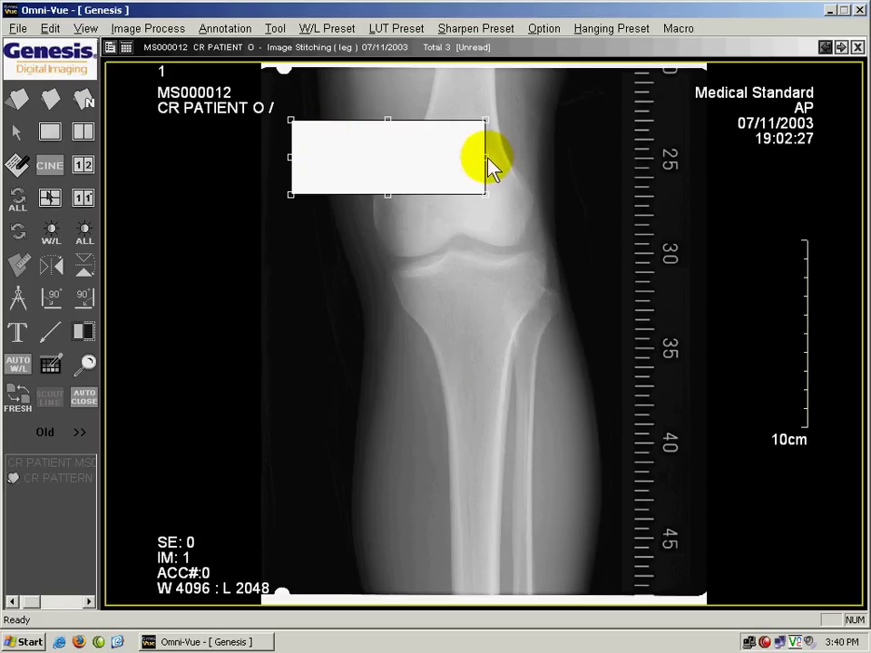
pyautogui.moveTo(487, 158); pyautogui.dragTo(503, 158)
pyautogui.moveTo(583, 161); pyautogui.dragTo(579, 164)
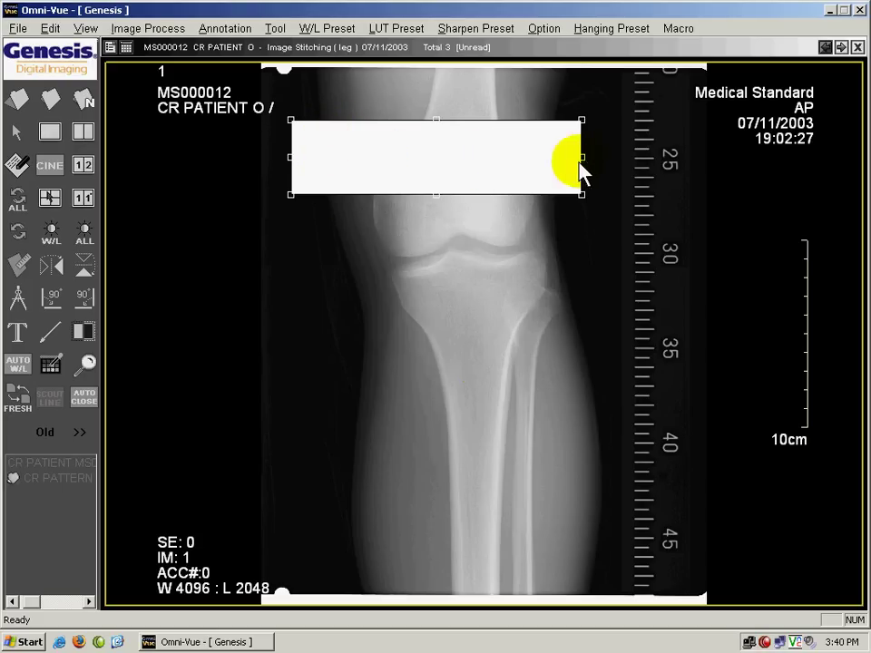
pyautogui.rightClick(325, 355)
pyautogui.click(402, 182)
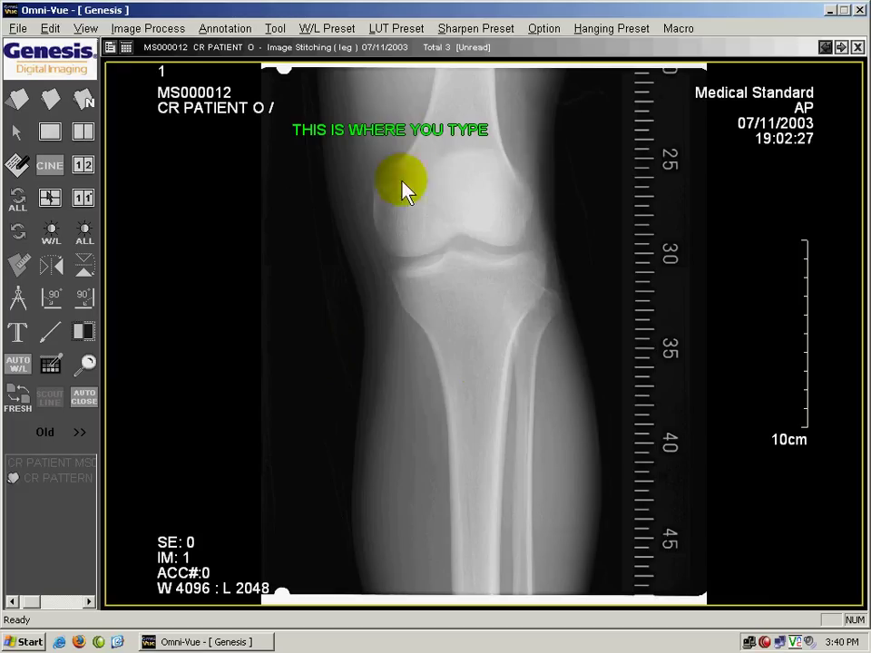
pyautogui.moveTo(386, 133)
pyautogui.mouseDown()
pyautogui.moveTo(422, 229)
pyautogui.moveTo(485, 512)
pyautogui.mouseUp()
pyautogui.click(515, 266)
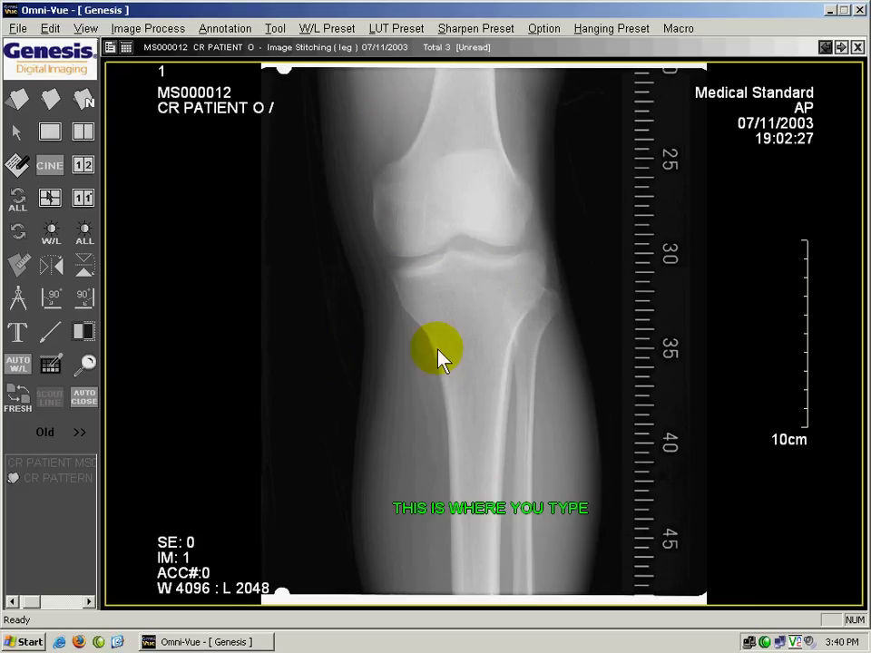
# Step: Draw a red arrow from the left and adjust its tail and tip to point at the knee joint
pyautogui.click(56, 335)
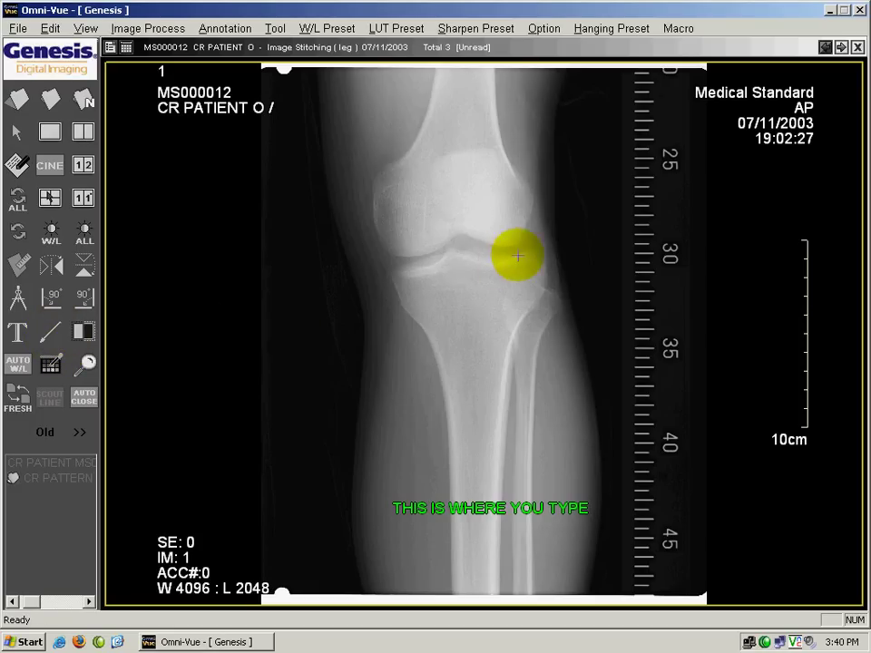
pyautogui.moveTo(459, 231); pyautogui.dragTo(317, 404)
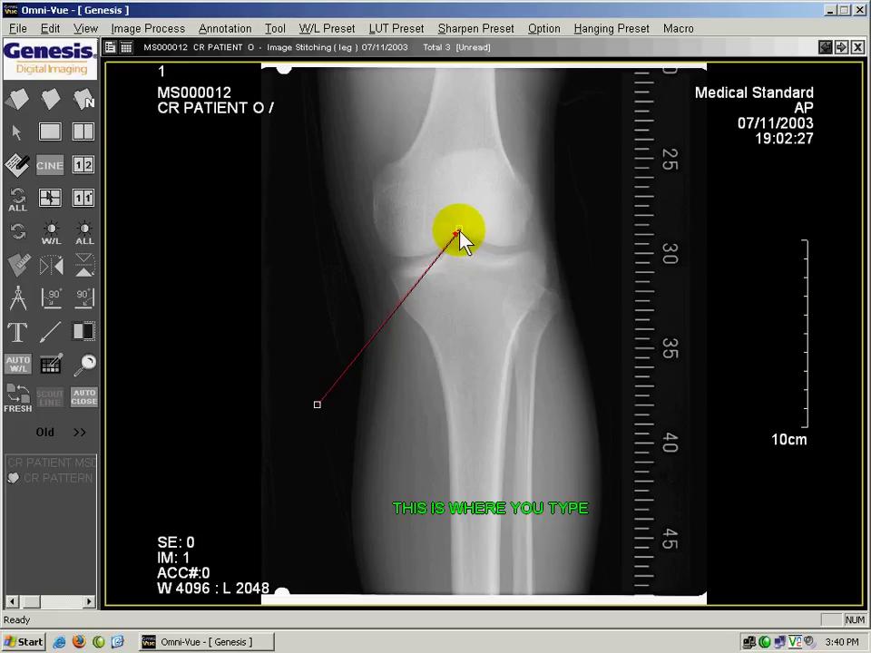
pyautogui.moveTo(459, 234); pyautogui.dragTo(453, 377)
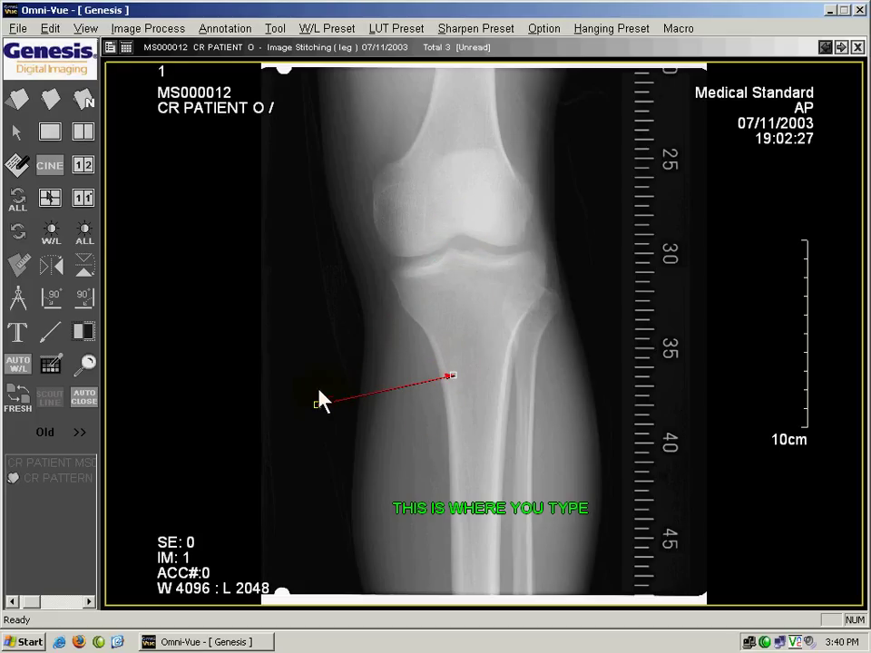
pyautogui.moveTo(318, 405); pyautogui.dragTo(319, 279)
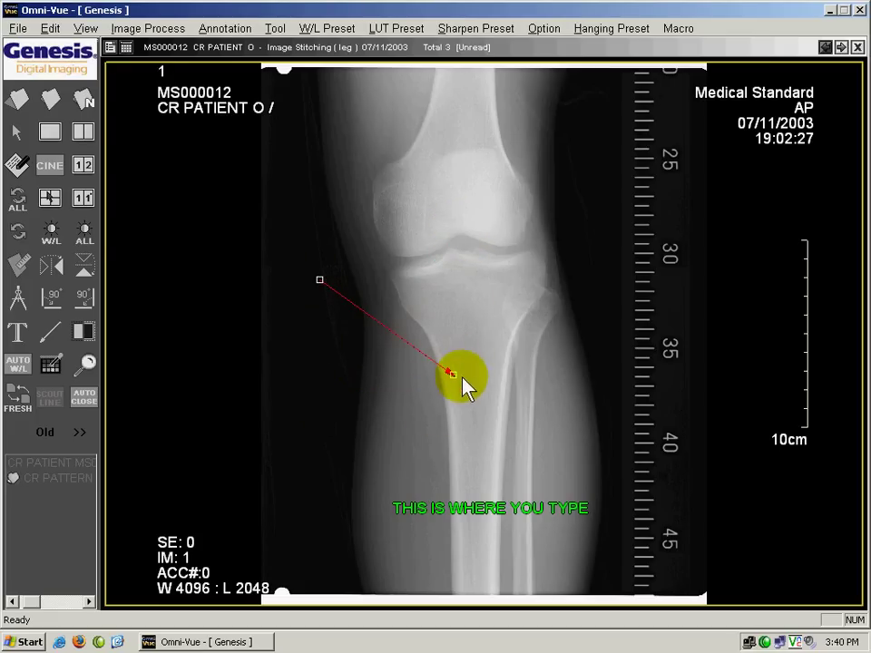
pyautogui.moveTo(452, 370); pyautogui.dragTo(443, 224)
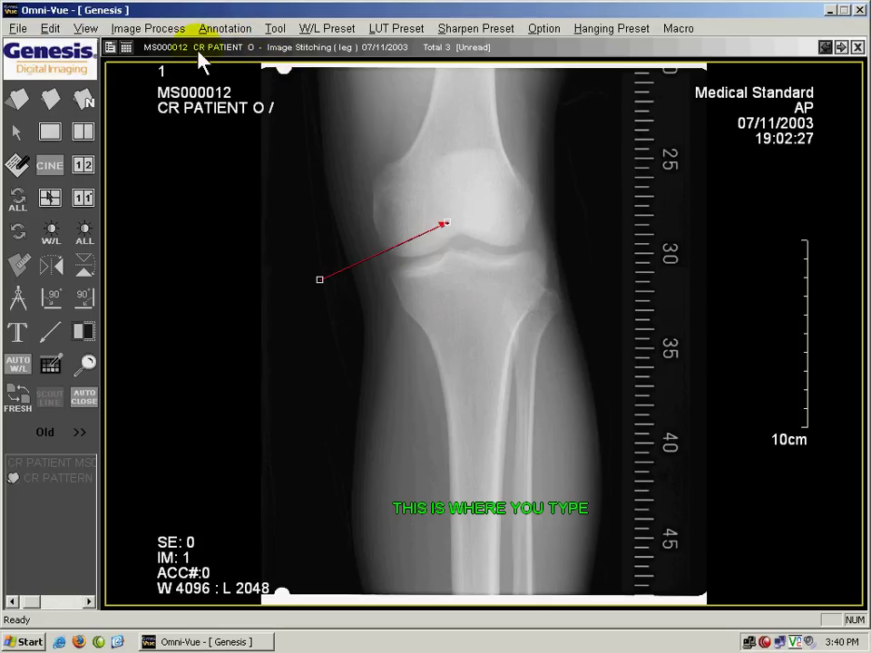
pyautogui.click(218, 33)
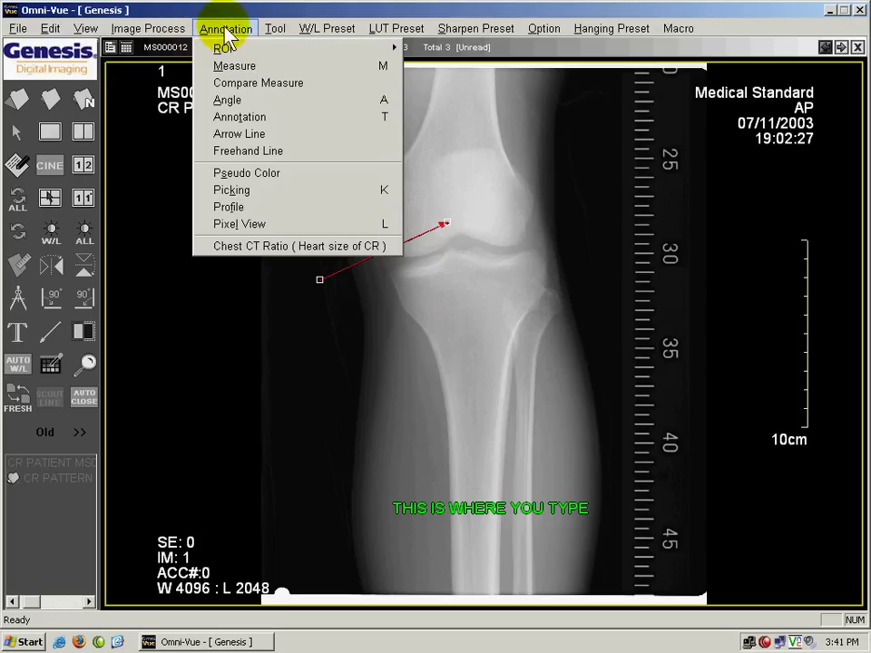
pyautogui.moveTo(399, 48)
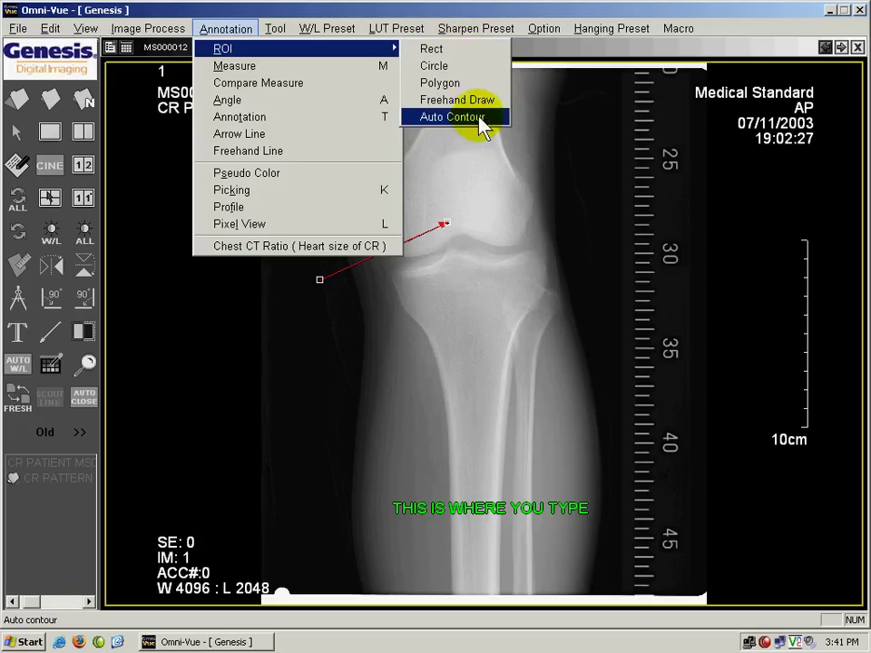
# Step: Draw a red rectangular region of interest framing the knee joint
pyautogui.click(434, 51)
pyautogui.moveTo(367, 165); pyautogui.dragTo(578, 319)
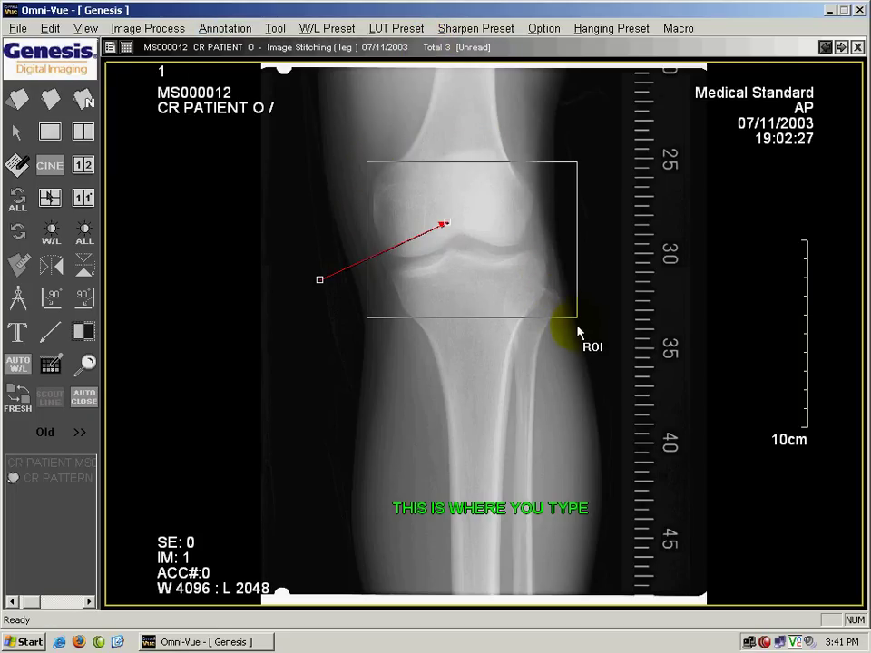
pyautogui.click(460, 374)
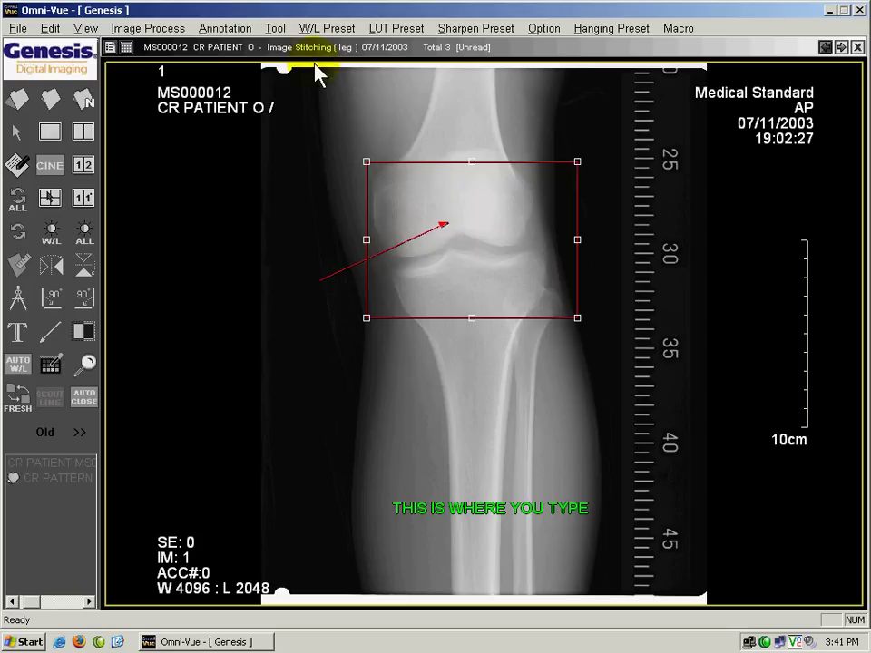
# Step: Check the tools list and select the distance measurement tool
pyautogui.click(275, 28)
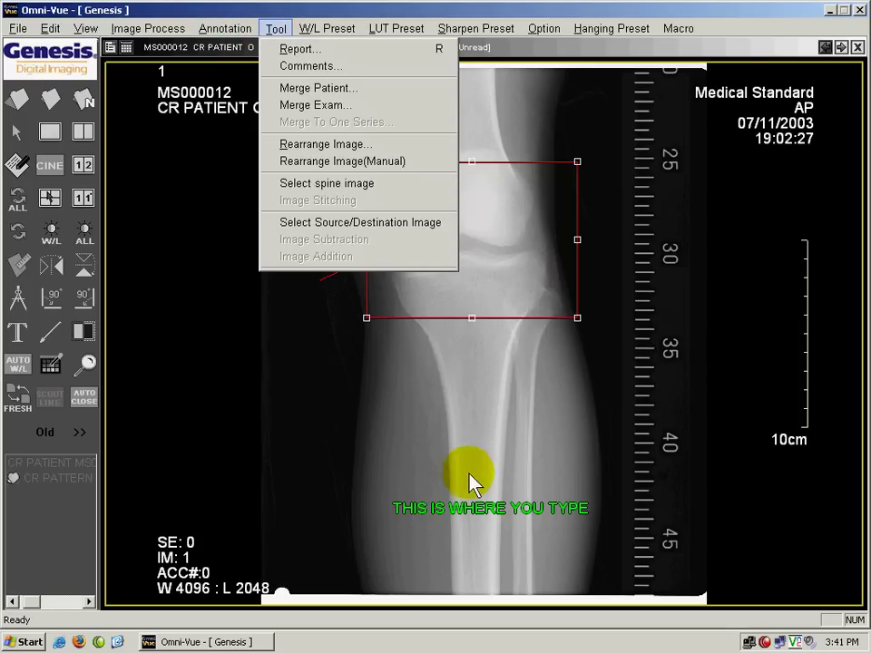
pyautogui.click(275, 28)
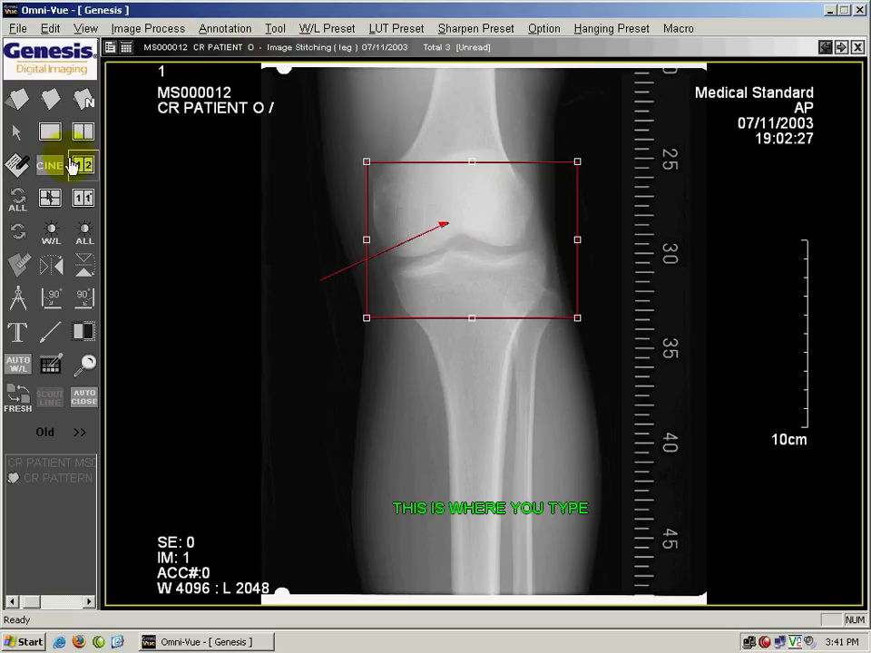
pyautogui.click(16, 292)
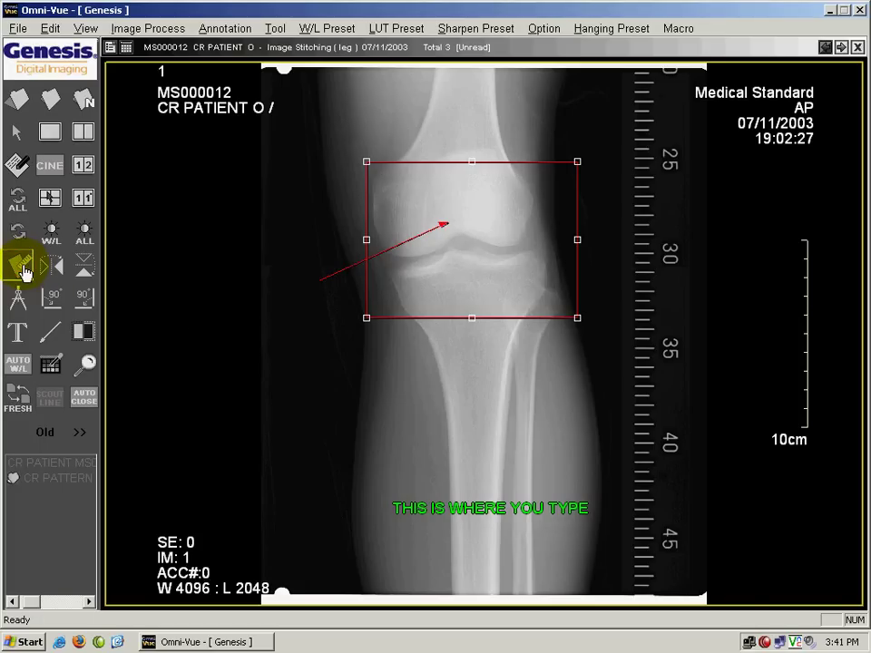
# Step: Measure a 14.26 cm line across the tibia and a 15.69 cm slanting line below it
pyautogui.click(532, 404)
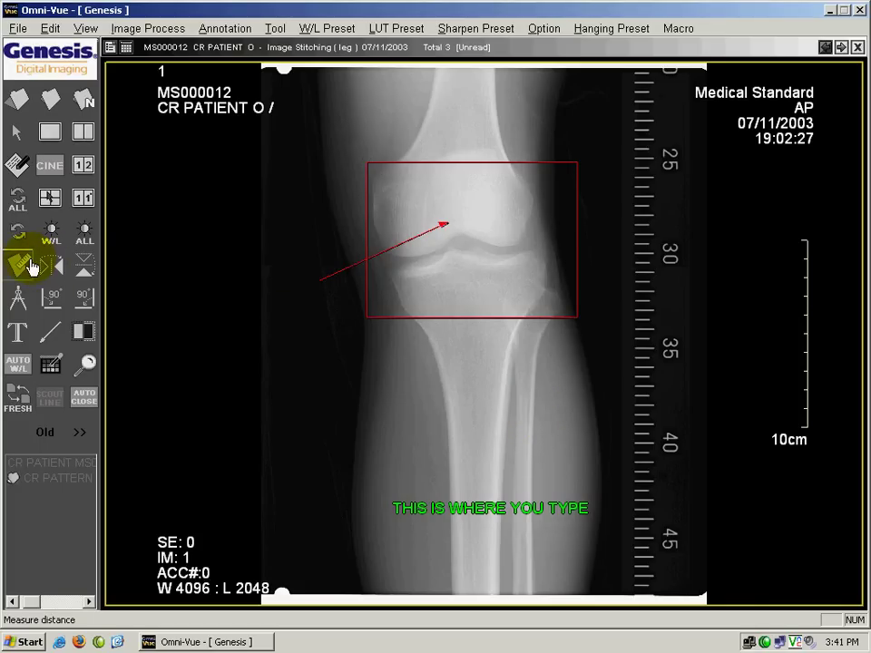
pyautogui.click(20, 263)
pyautogui.click(530, 409)
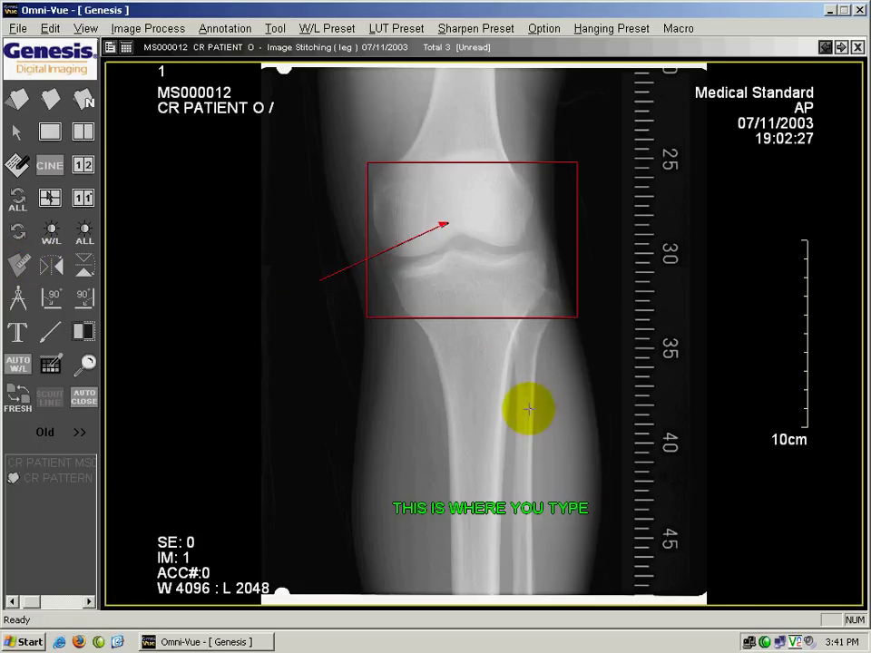
pyautogui.click(315, 362)
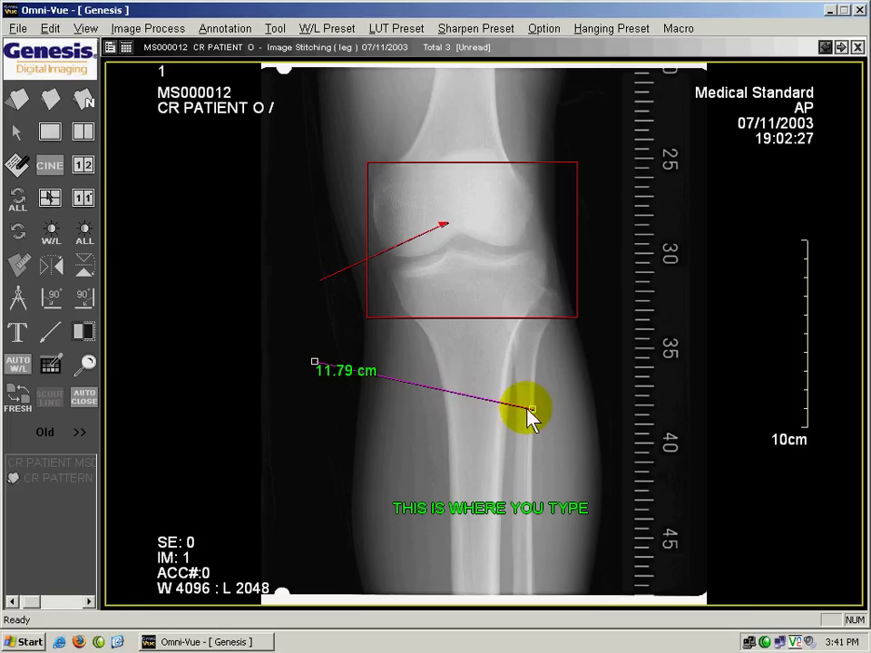
pyautogui.moveTo(534, 411); pyautogui.dragTo(591, 334)
pyautogui.moveTo(314, 363); pyautogui.dragTo(446, 349)
pyautogui.moveTo(354, 379); pyautogui.dragTo(323, 338)
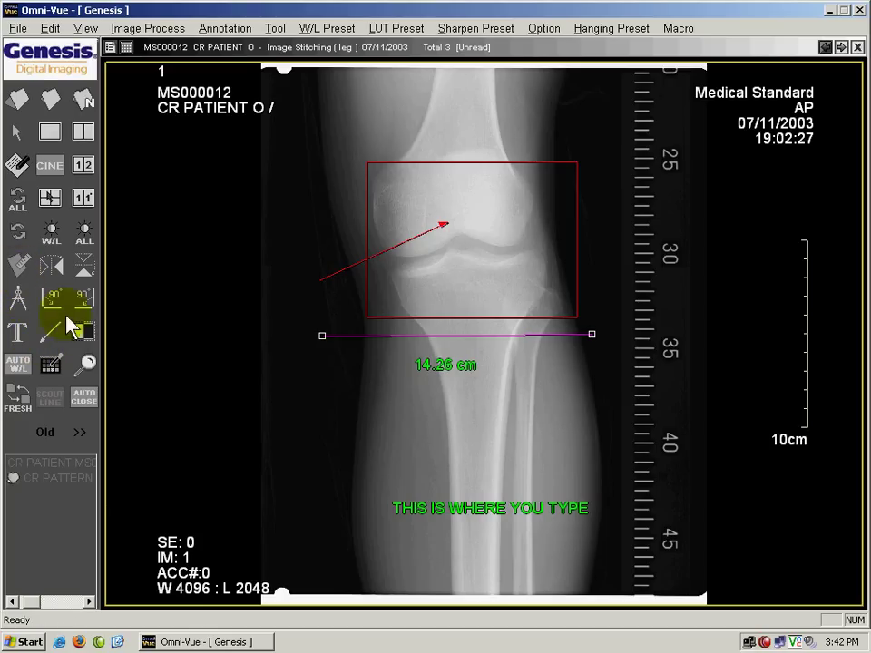
pyautogui.moveTo(343, 412)
pyautogui.mouseDown()
pyautogui.moveTo(541, 476)
pyautogui.moveTo(597, 463)
pyautogui.moveTo(602, 474)
pyautogui.mouseUp()
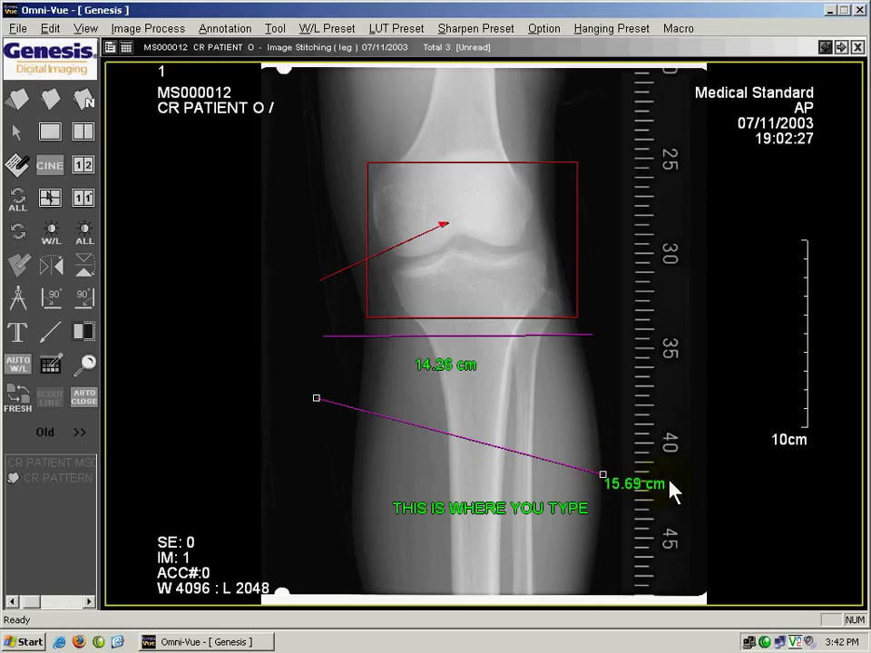
pyautogui.moveTo(568, 377); pyautogui.dragTo(481, 334)
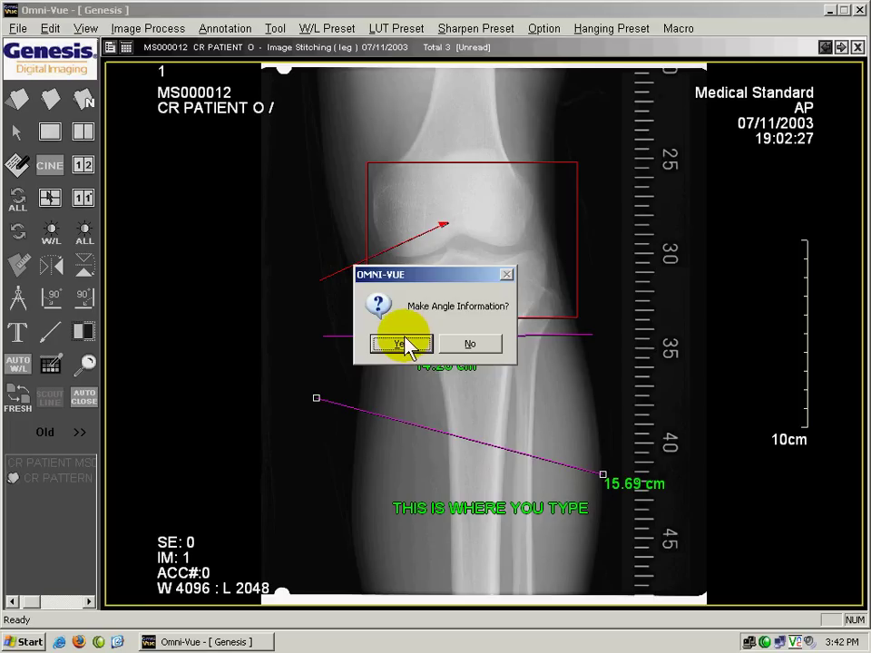
# Step: Accept the 15.28/164.72 angle, then box-select and delete all annotations
pyautogui.click(404, 345)
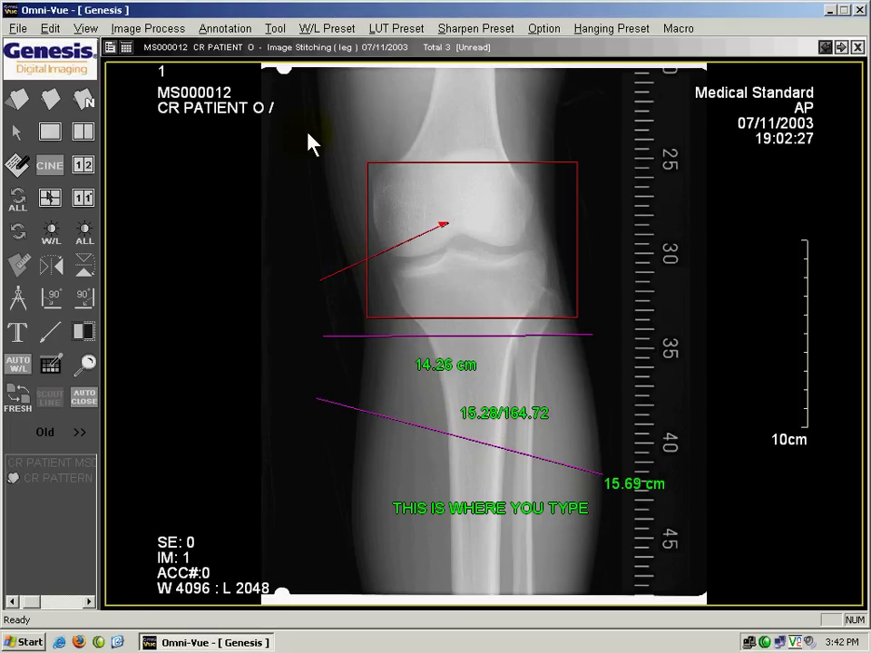
pyautogui.moveTo(285, 114)
pyautogui.mouseDown()
pyautogui.moveTo(369, 218)
pyautogui.moveTo(676, 530)
pyautogui.moveTo(678, 562)
pyautogui.mouseUp()
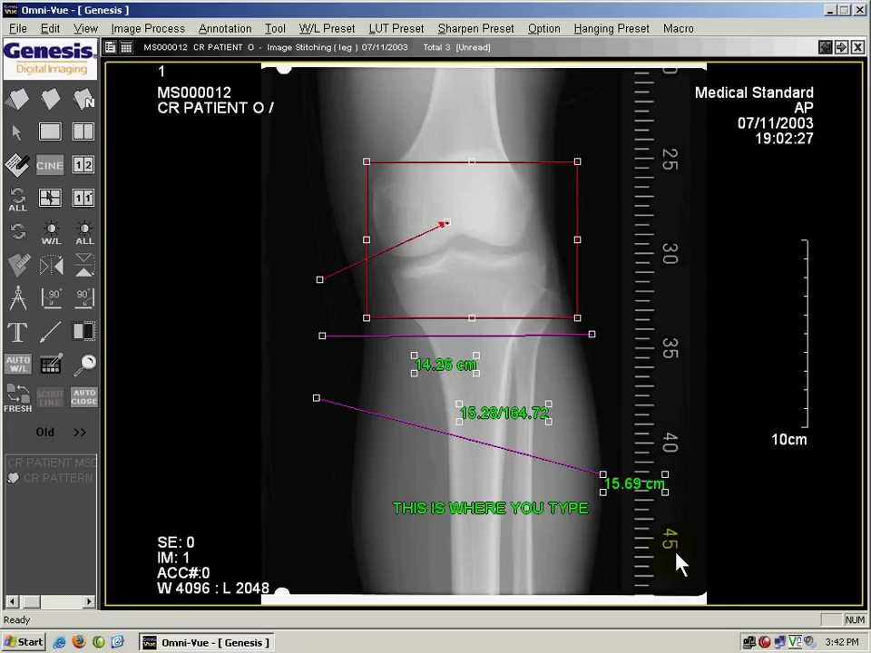
pyautogui.press('Delete')
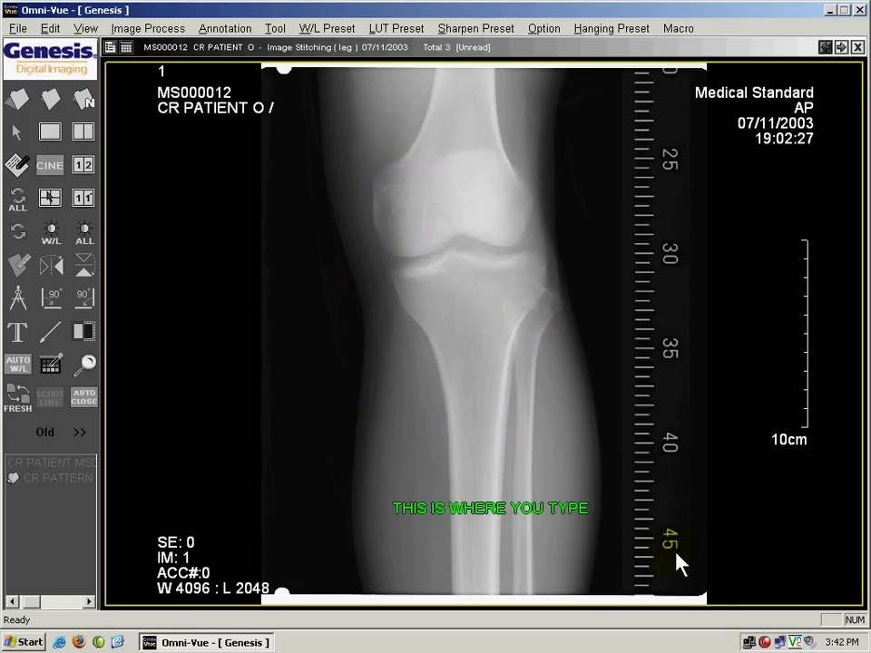
# Step: Remove the remaining green text annotation from the image
pyautogui.moveTo(602, 599)
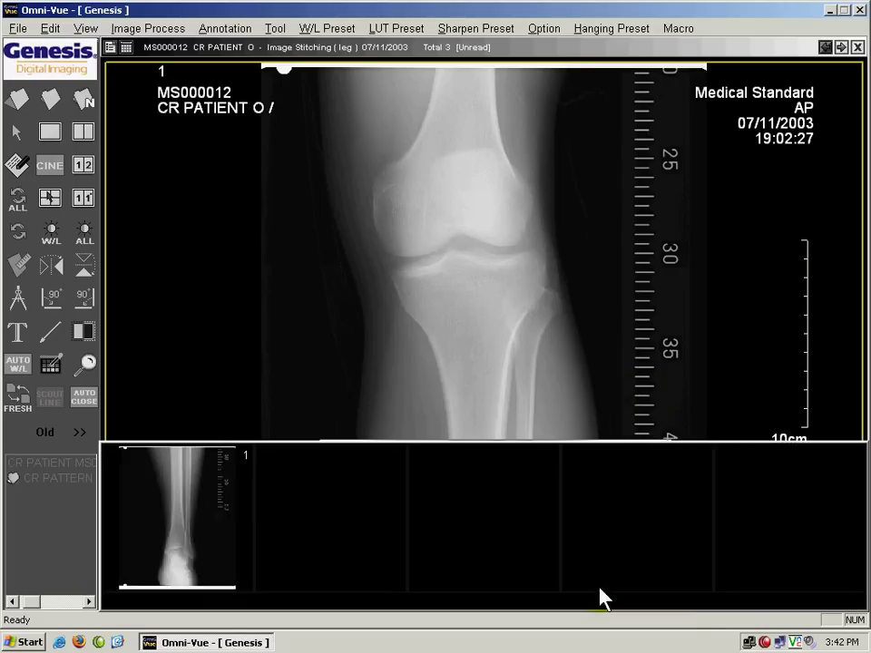
pyautogui.click(682, 589)
pyautogui.moveTo(565, 509)
pyautogui.mouseDown()
pyautogui.moveTo(408, 544)
pyautogui.moveTo(345, 588)
pyautogui.moveTo(356, 562)
pyautogui.mouseUp()
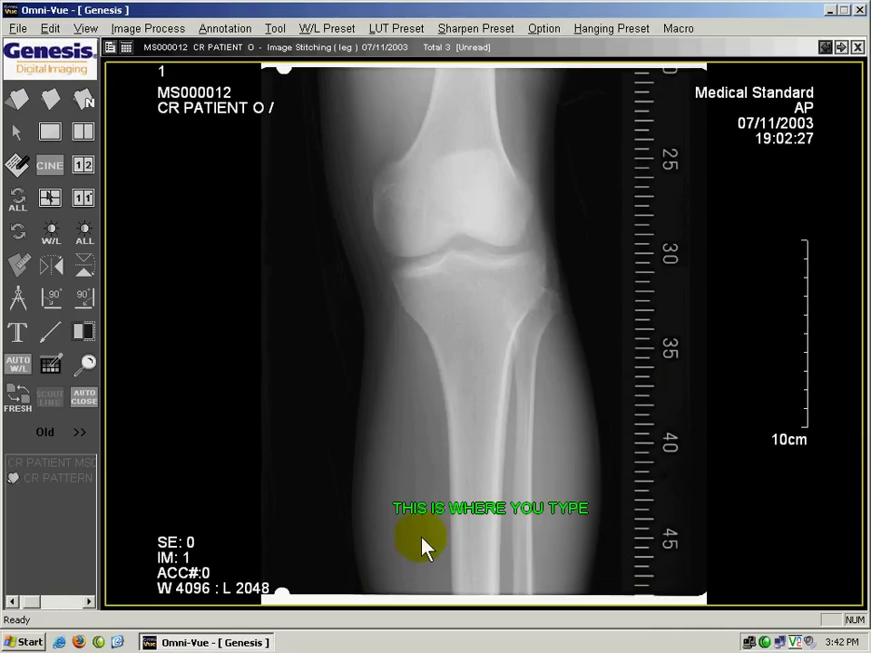
pyautogui.doubleClick(433, 522)
pyautogui.press('Escape')
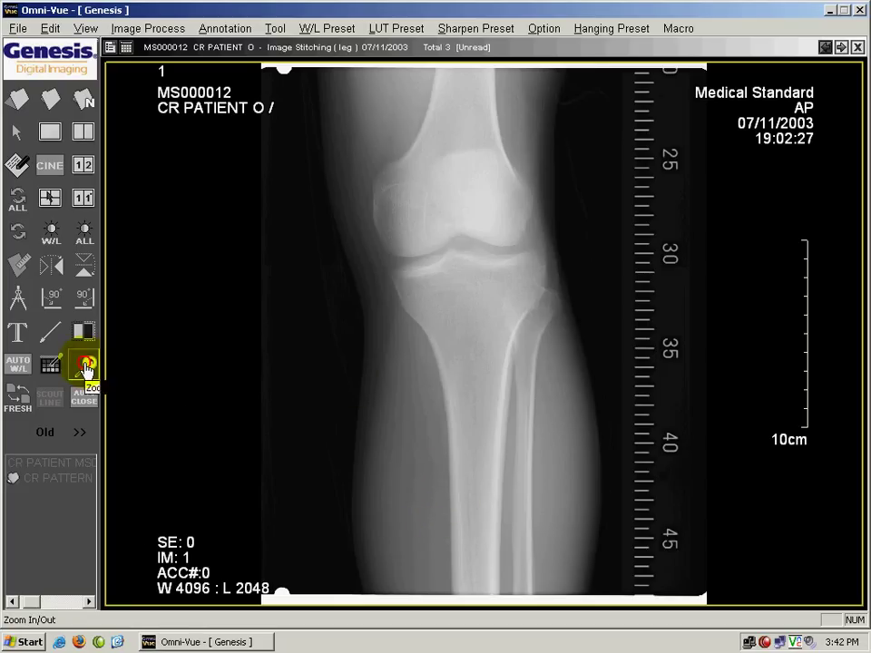
pyautogui.moveTo(466, 315); pyautogui.dragTo(324, 96)
pyautogui.moveTo(272, 137); pyautogui.dragTo(489, 233)
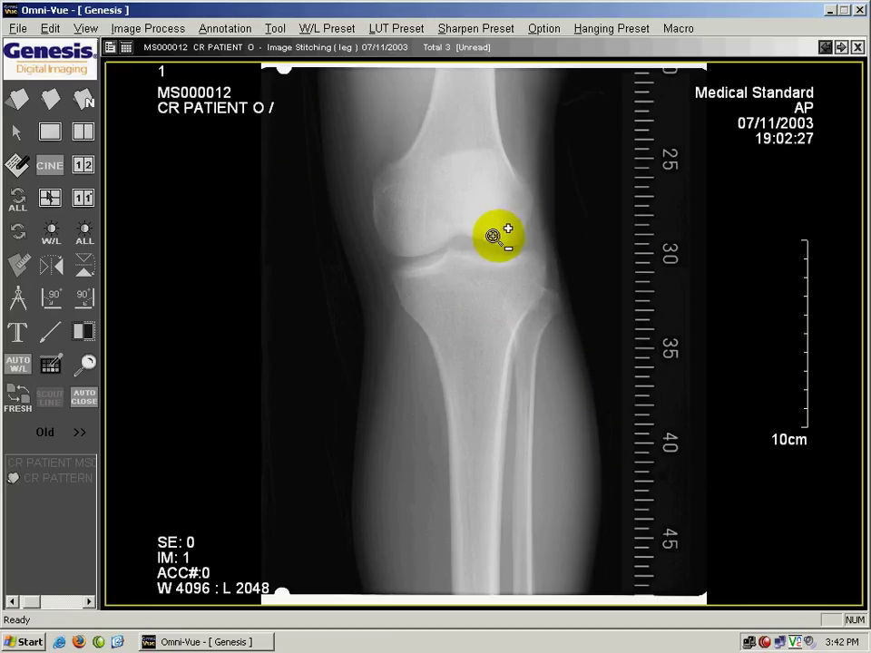
pyautogui.moveTo(602, 180); pyautogui.dragTo(480, 6)
pyautogui.click(495, 197)
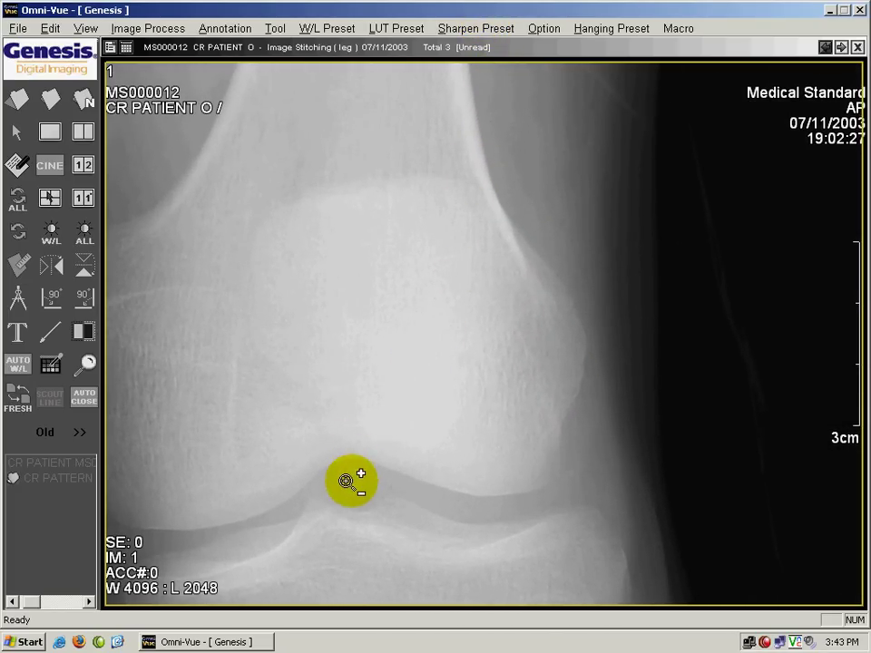
pyautogui.moveTo(347, 481); pyautogui.dragTo(563, 344)
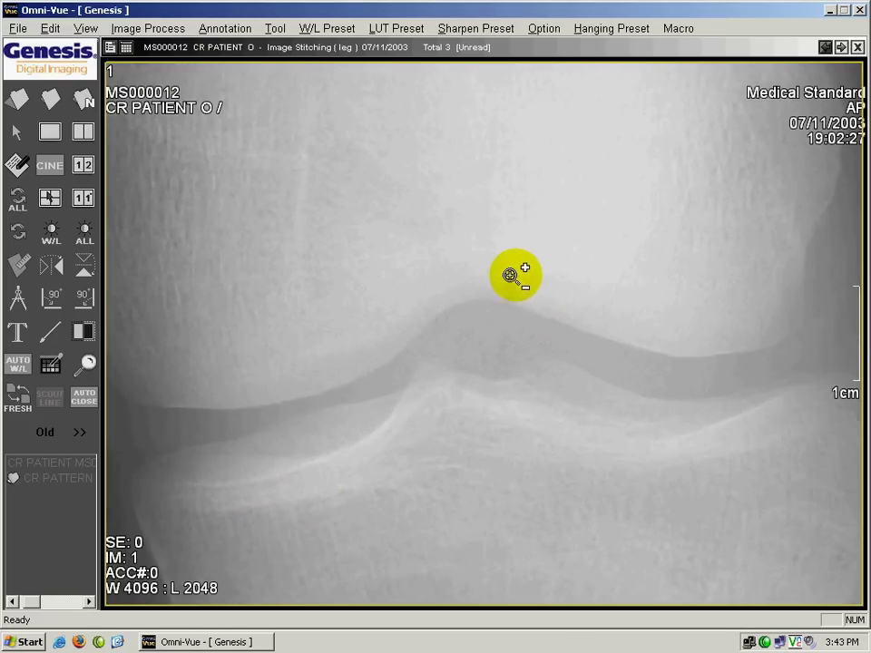
pyautogui.moveTo(510, 274); pyautogui.dragTo(506, 519)
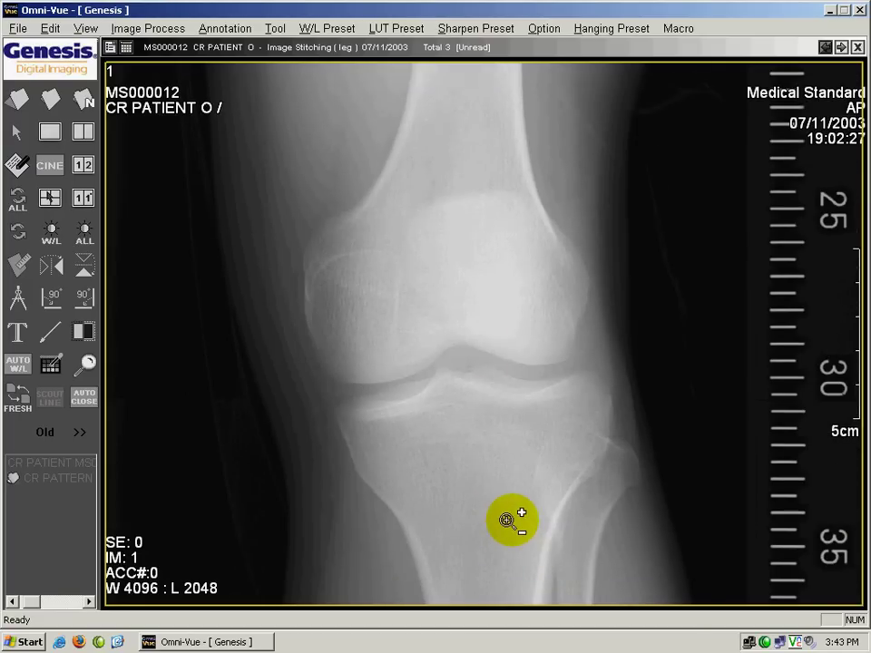
pyautogui.moveTo(484, 289); pyautogui.dragTo(486, 363)
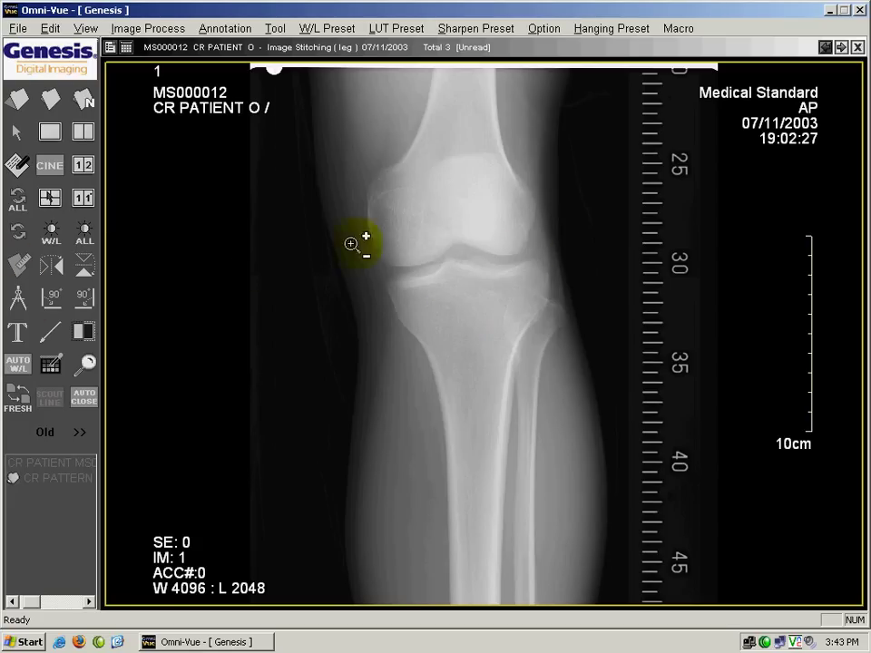
# Step: Adjust the knee X-ray's window and level to W 2408 L 1028
pyautogui.click(53, 233)
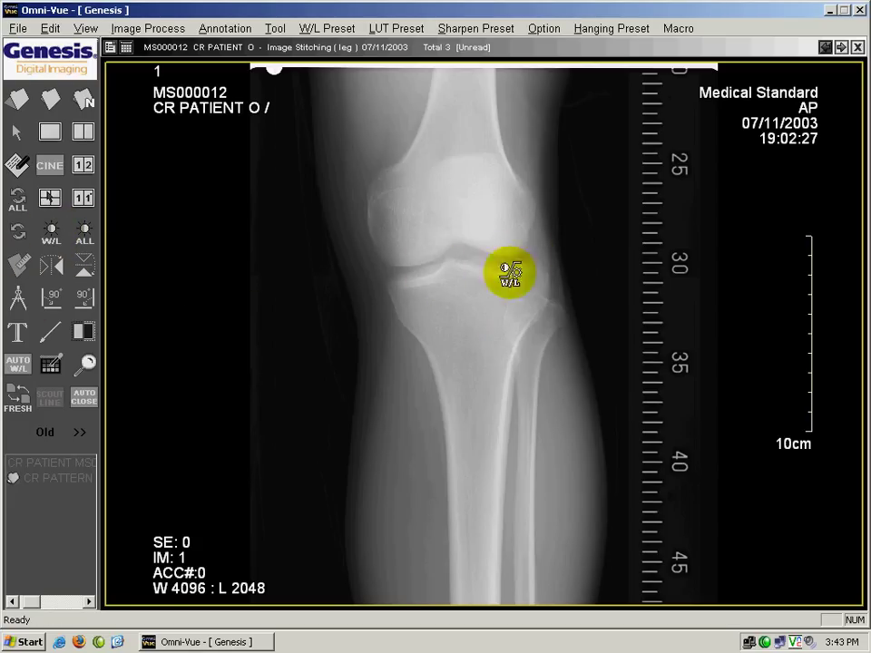
pyautogui.moveTo(515, 272); pyautogui.dragTo(362, 362)
pyautogui.moveTo(553, 236); pyautogui.dragTo(437, 292)
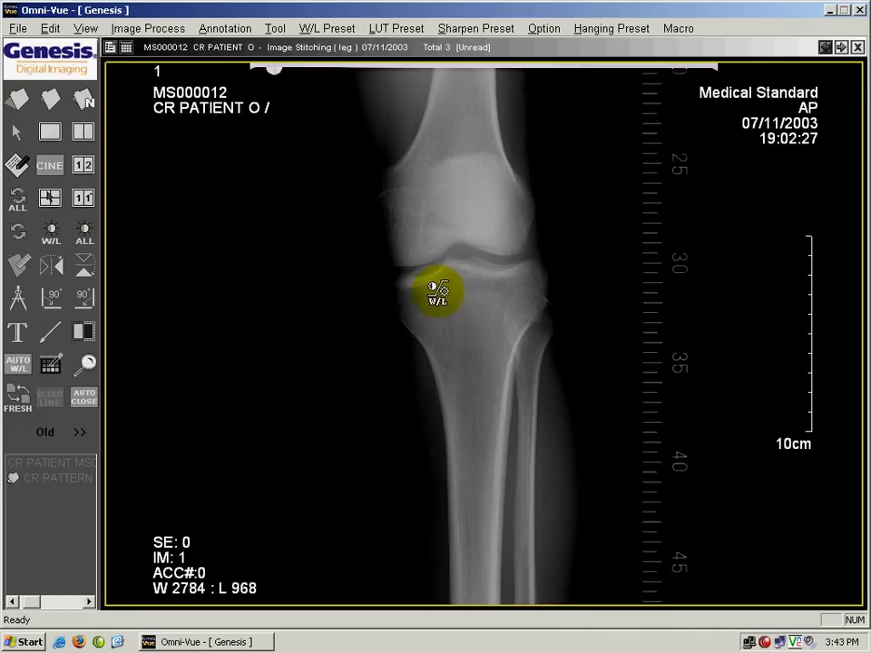
pyautogui.moveTo(411, 344); pyautogui.dragTo(411, 297)
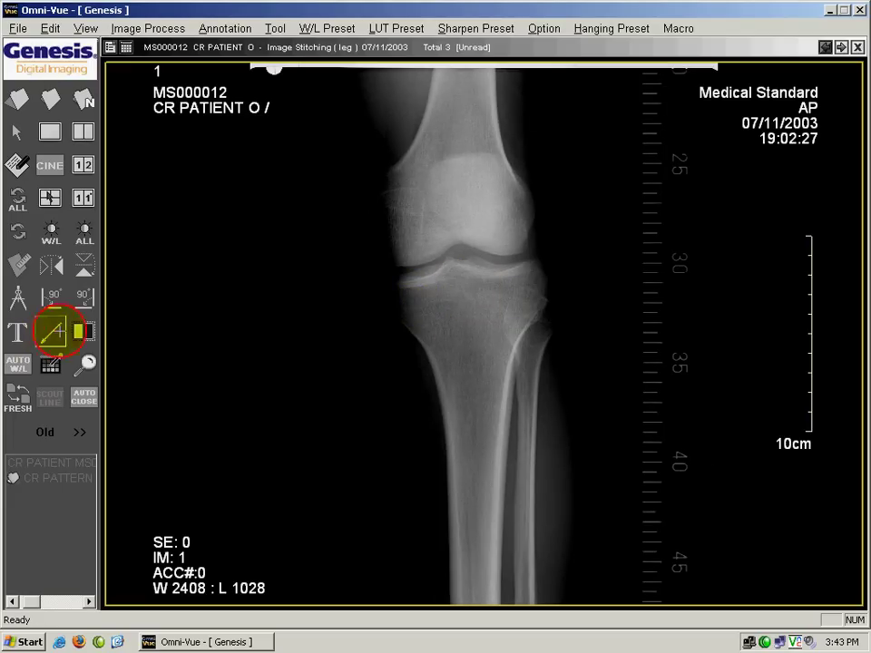
# Step: Add a red arrow at the knee joint and a 13.05 cm line across the lower femur
pyautogui.click(51, 332)
pyautogui.moveTo(481, 248); pyautogui.dragTo(392, 395)
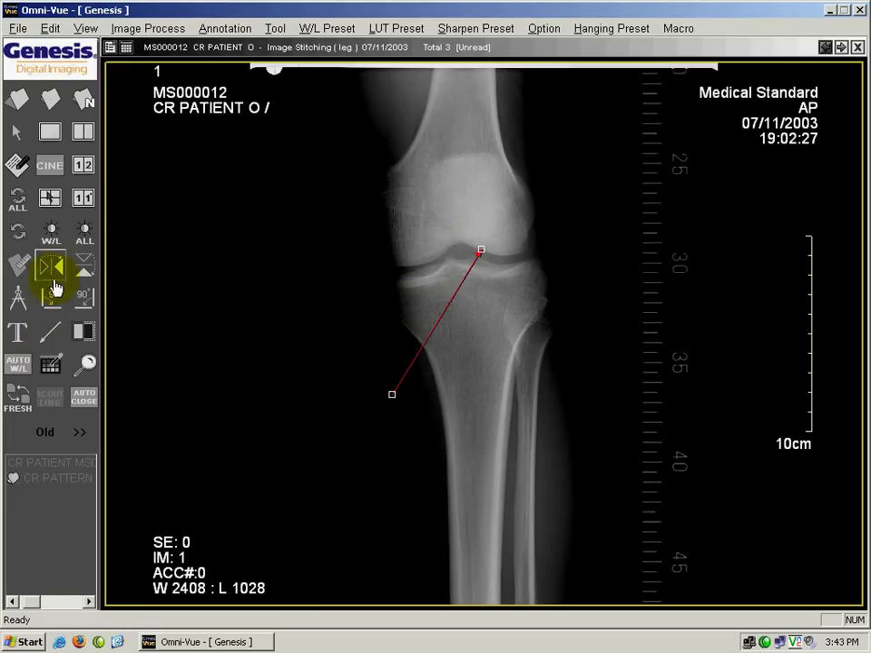
pyautogui.click(18, 266)
pyautogui.moveTo(461, 188); pyautogui.dragTo(618, 196)
pyautogui.click(18, 28)
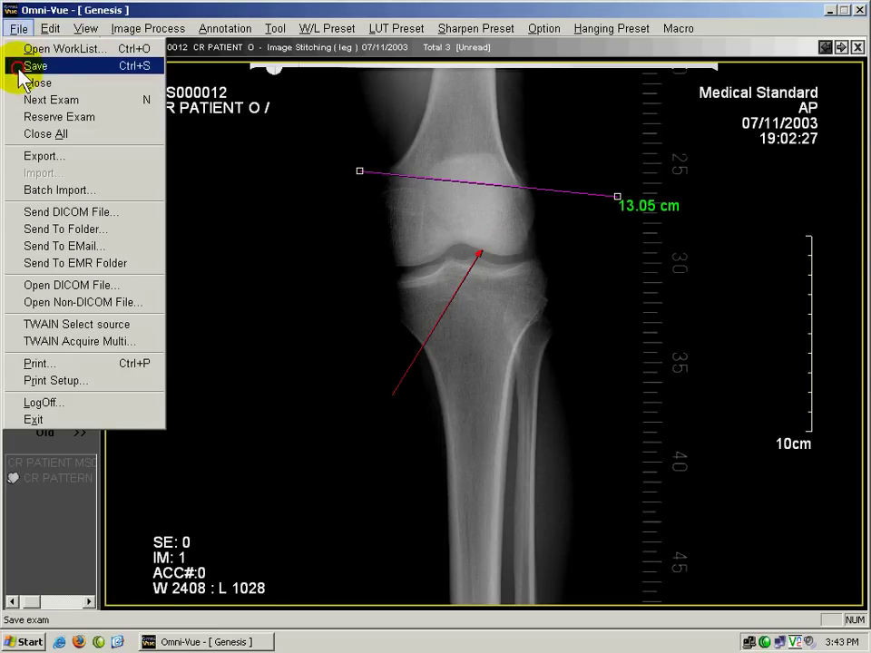
# Step: Save and close the exam, then reopen the Image Stitching (leg) study from the worklist
pyautogui.click(18, 66)
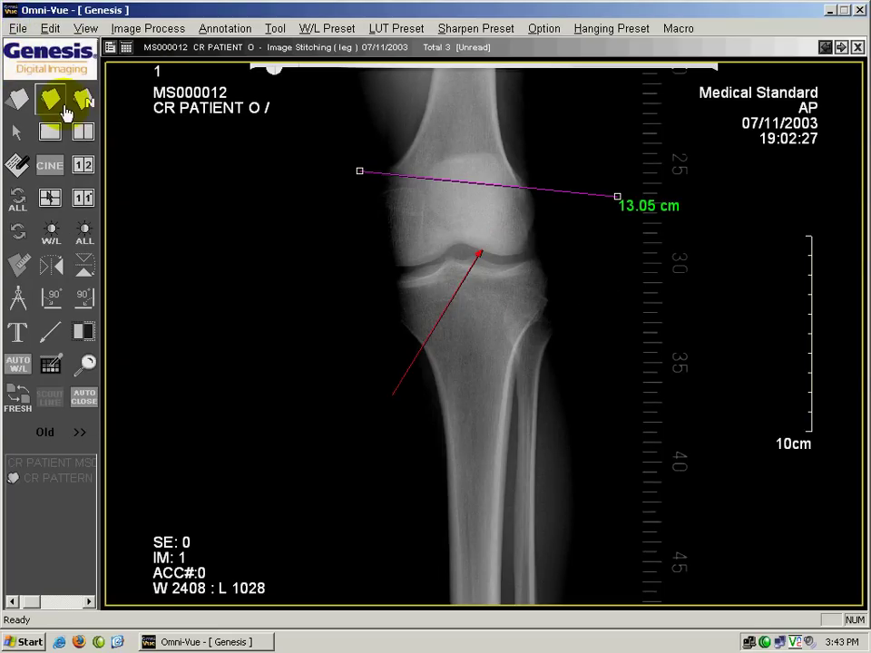
pyautogui.click(49, 107)
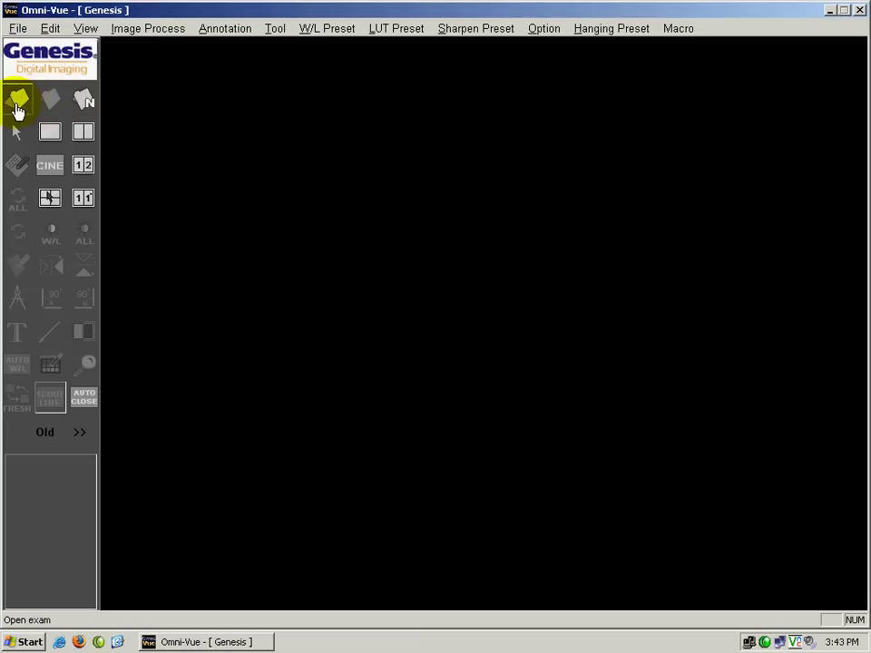
pyautogui.click(17, 102)
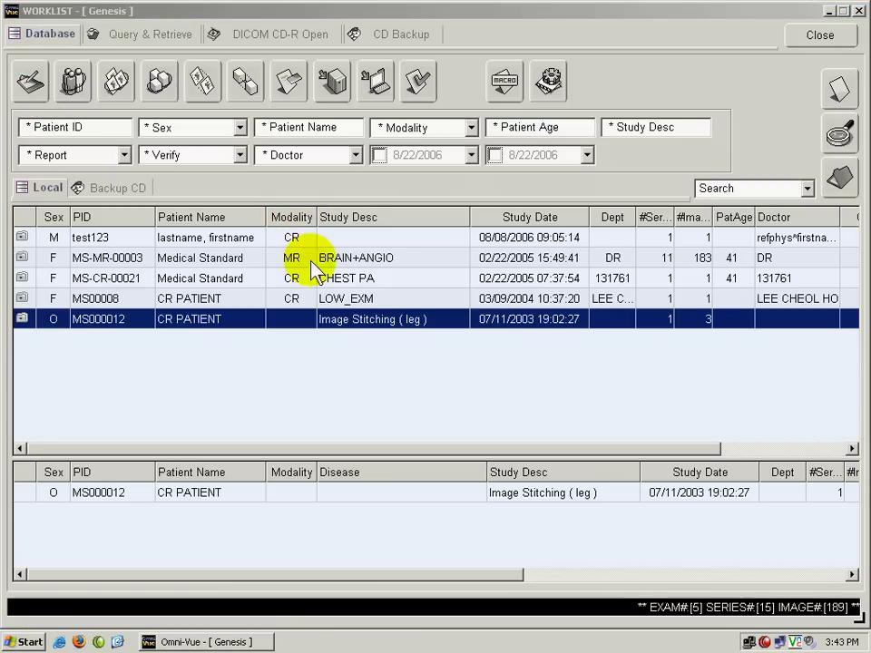
pyautogui.doubleClick(408, 319)
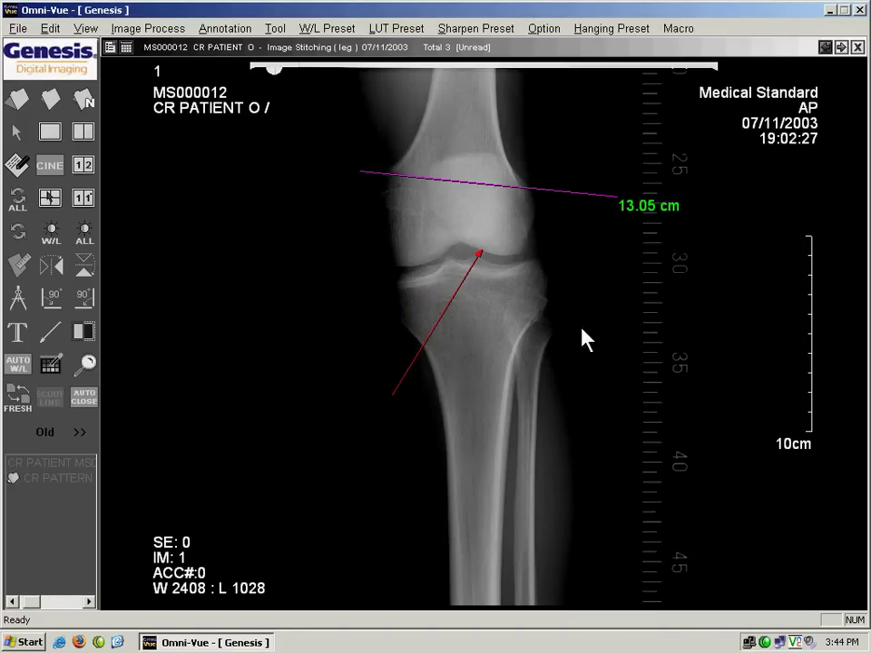